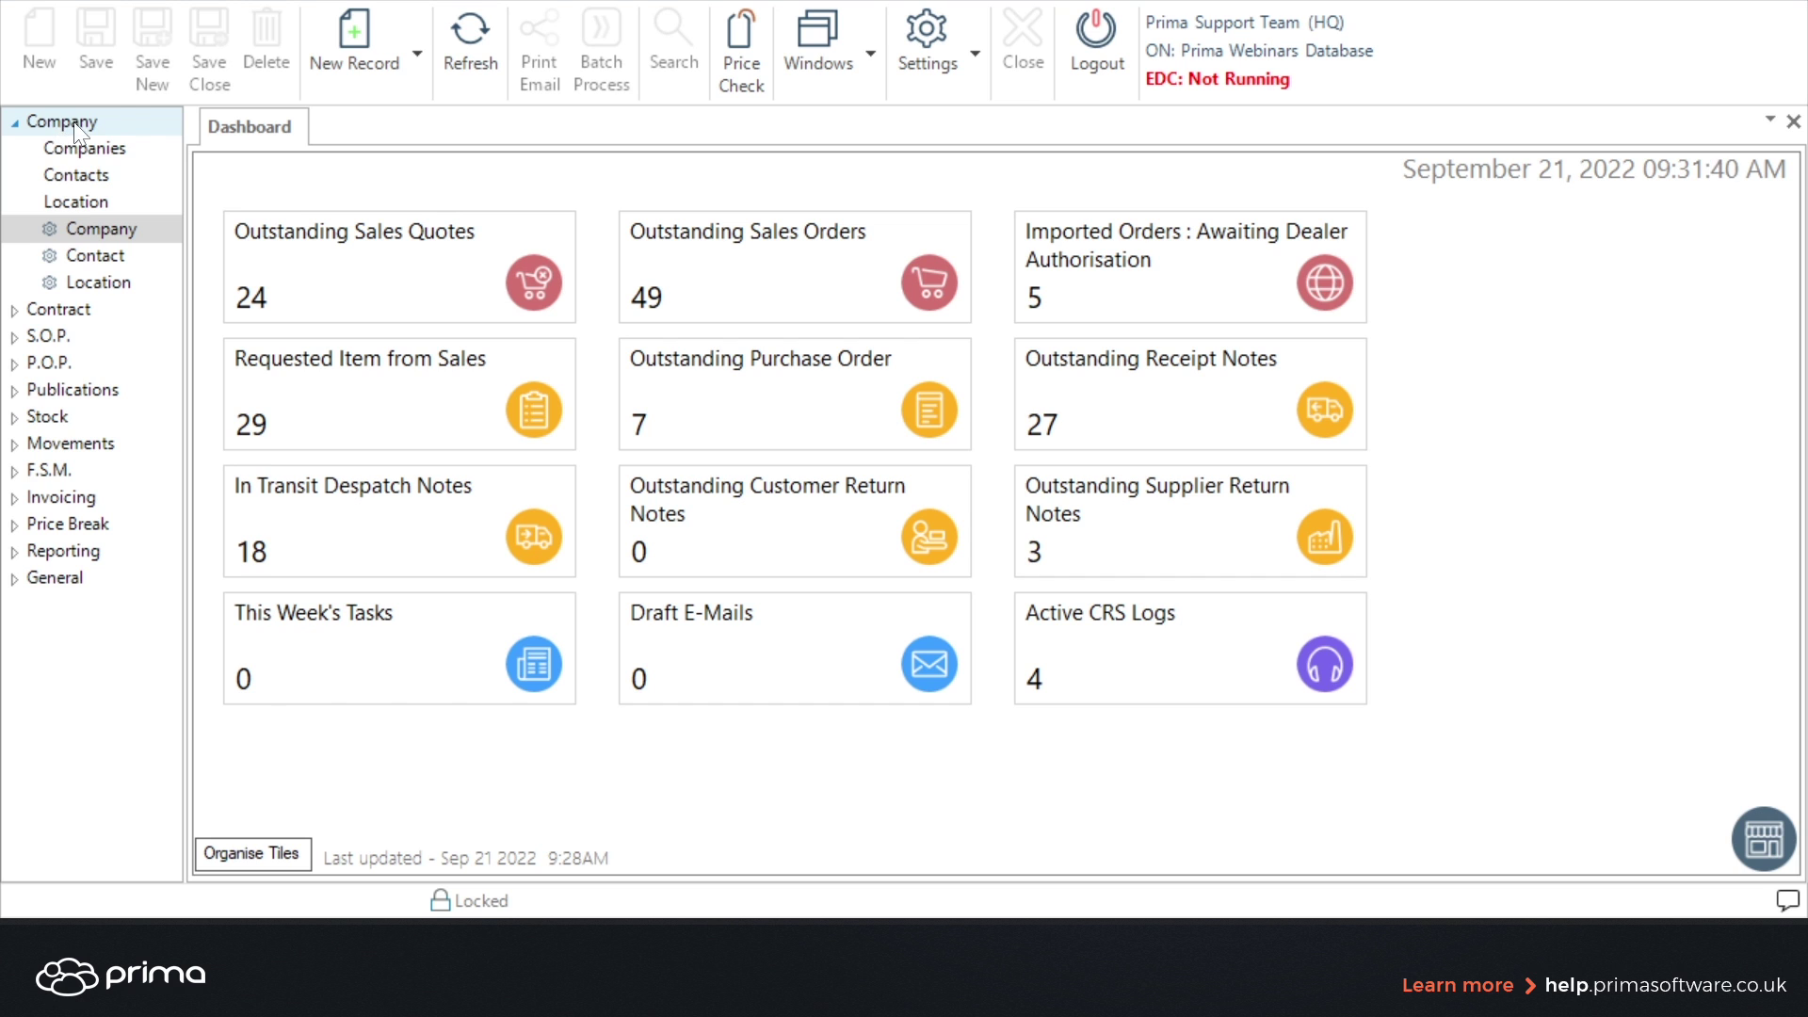
# Step: Open the bulk company update and search for companies whose invoice date profile is Monthly
pyautogui.click(88, 228)
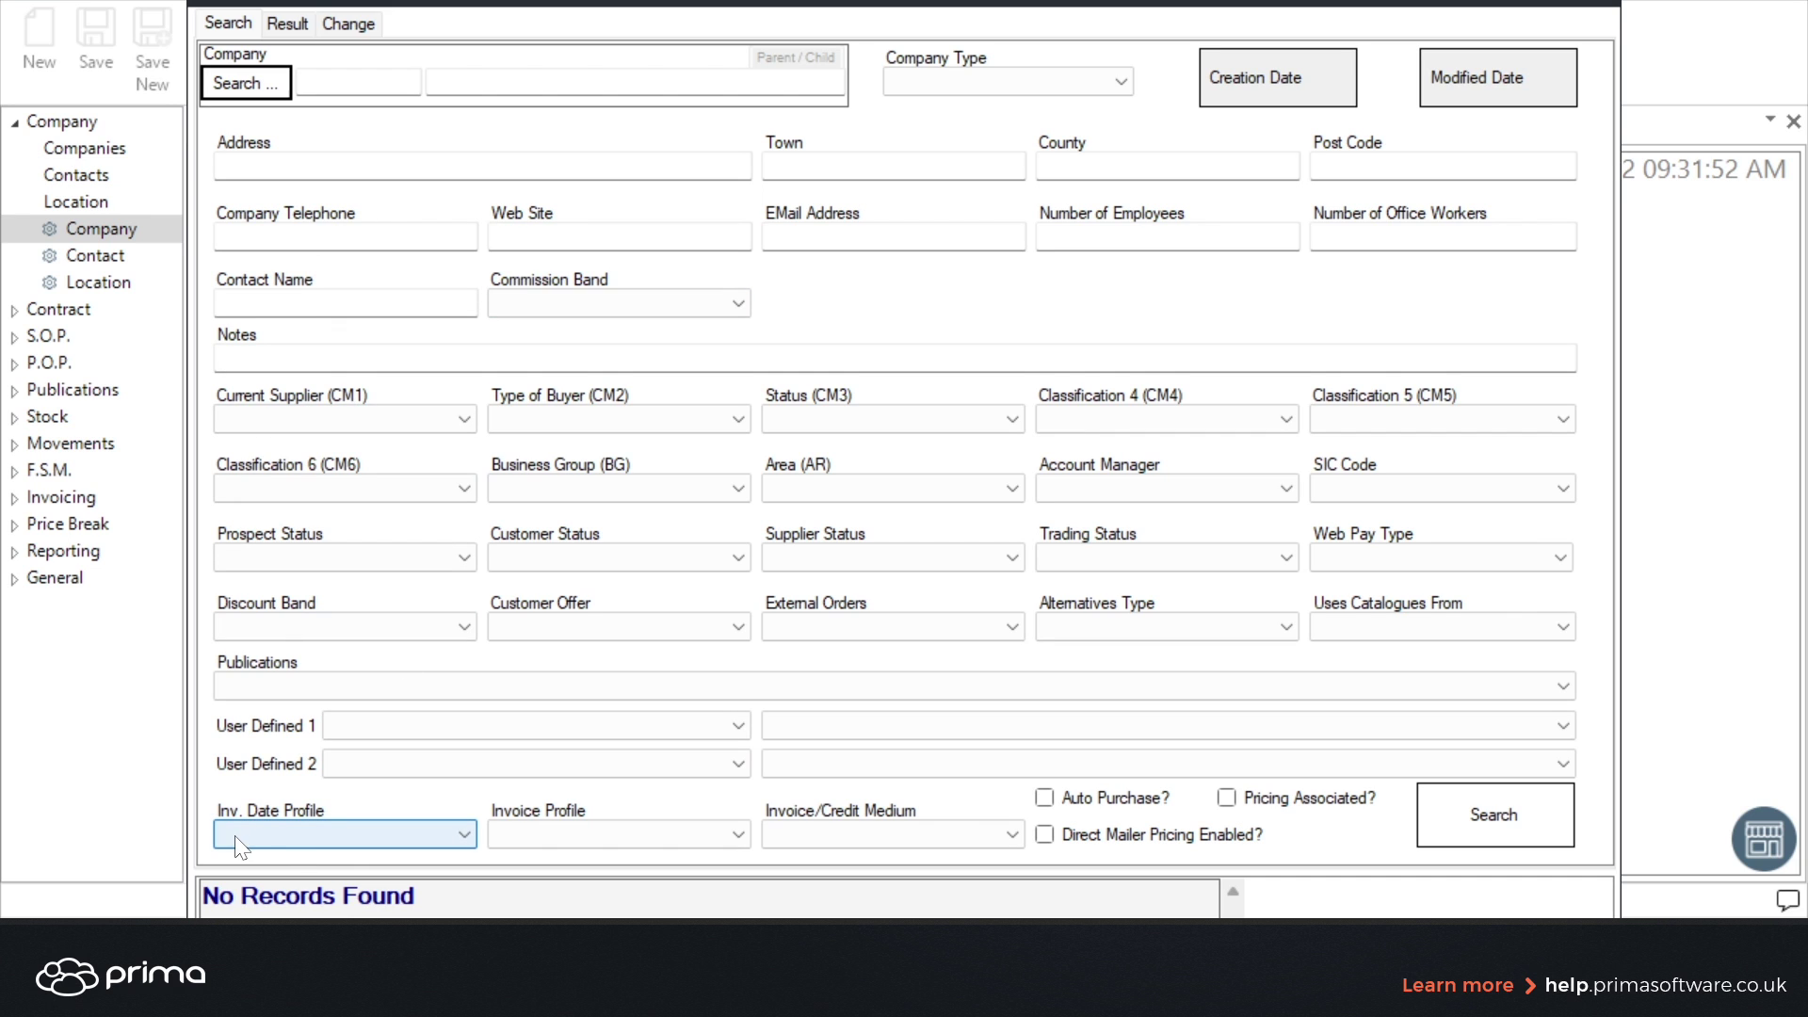
pyautogui.click(365, 840)
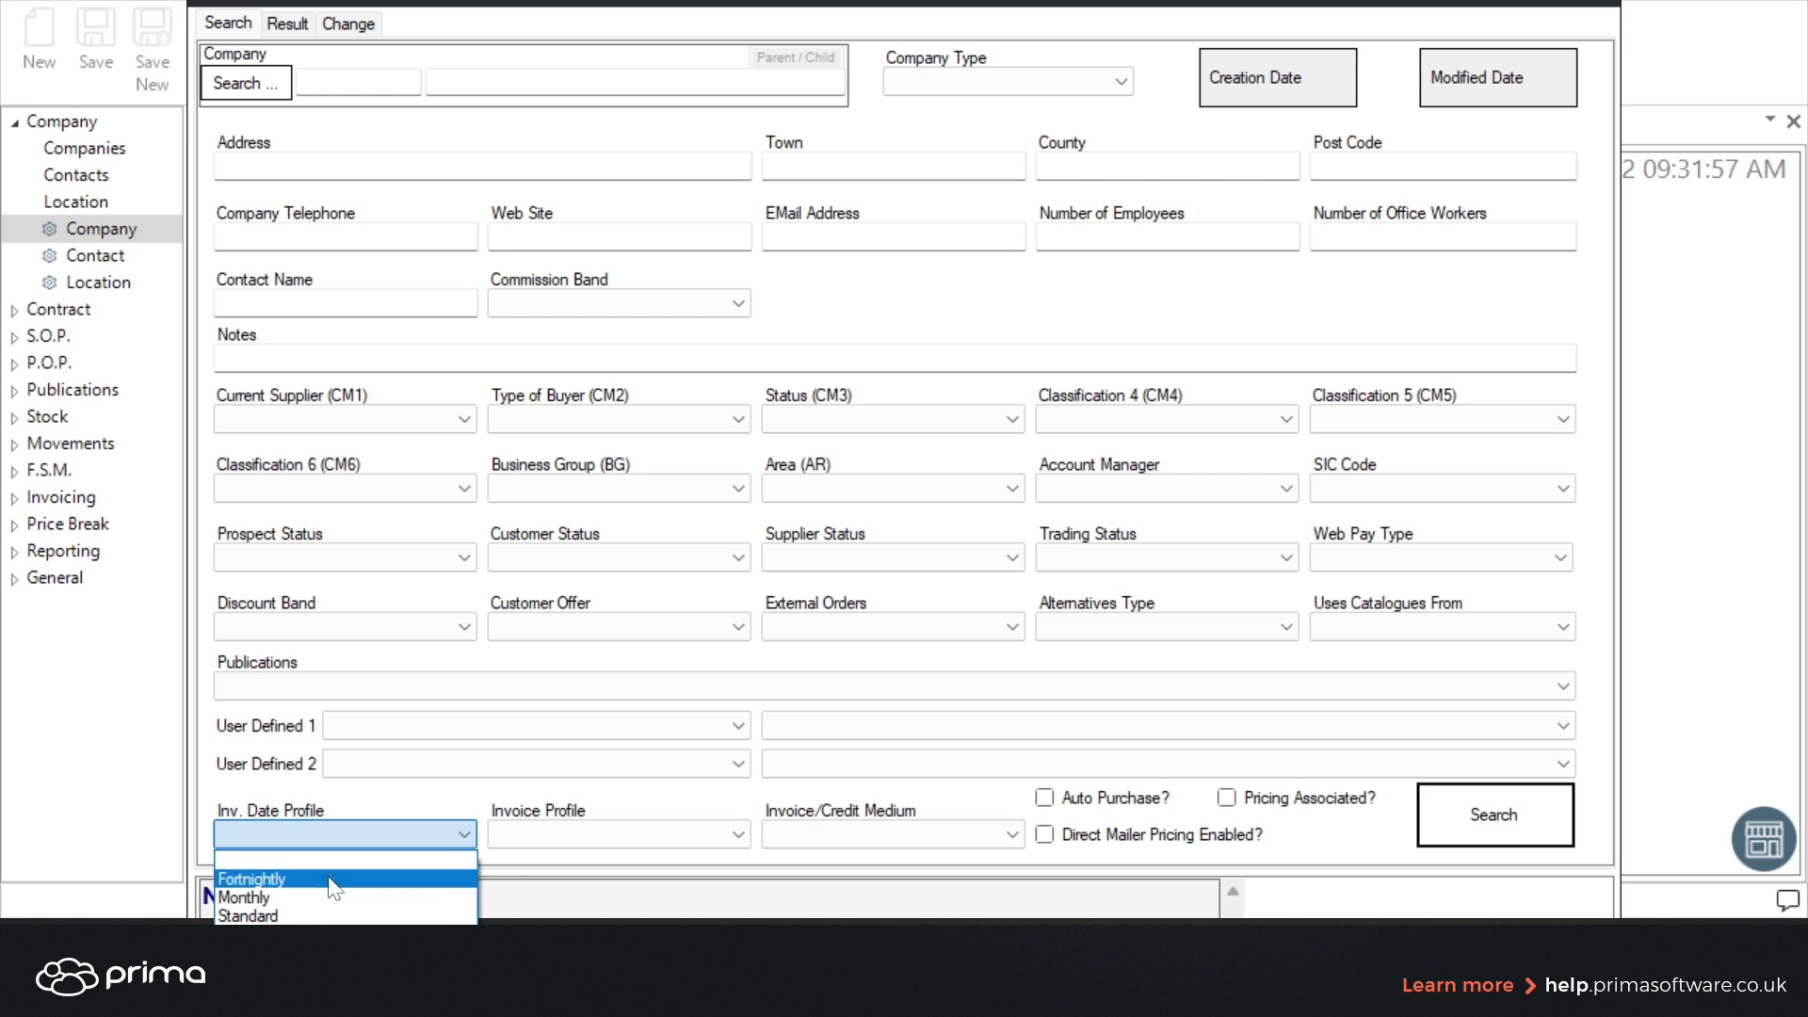
pyautogui.click(274, 899)
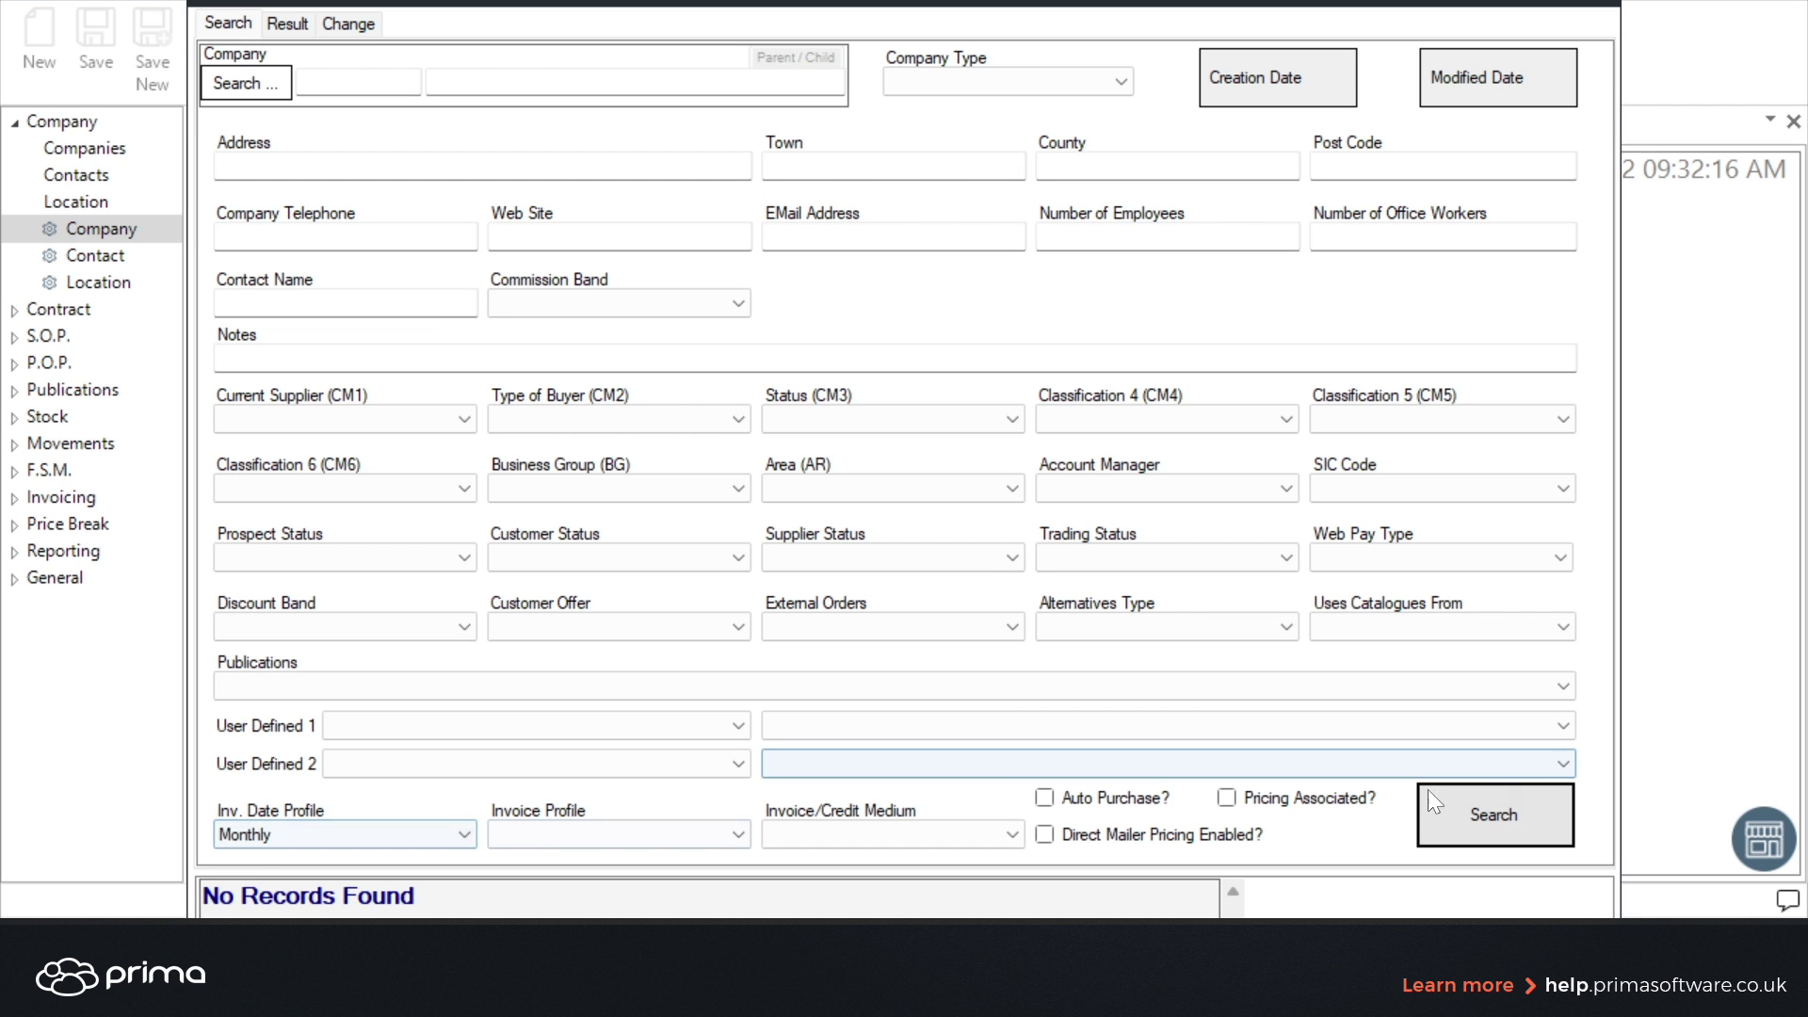
pyautogui.click(1526, 808)
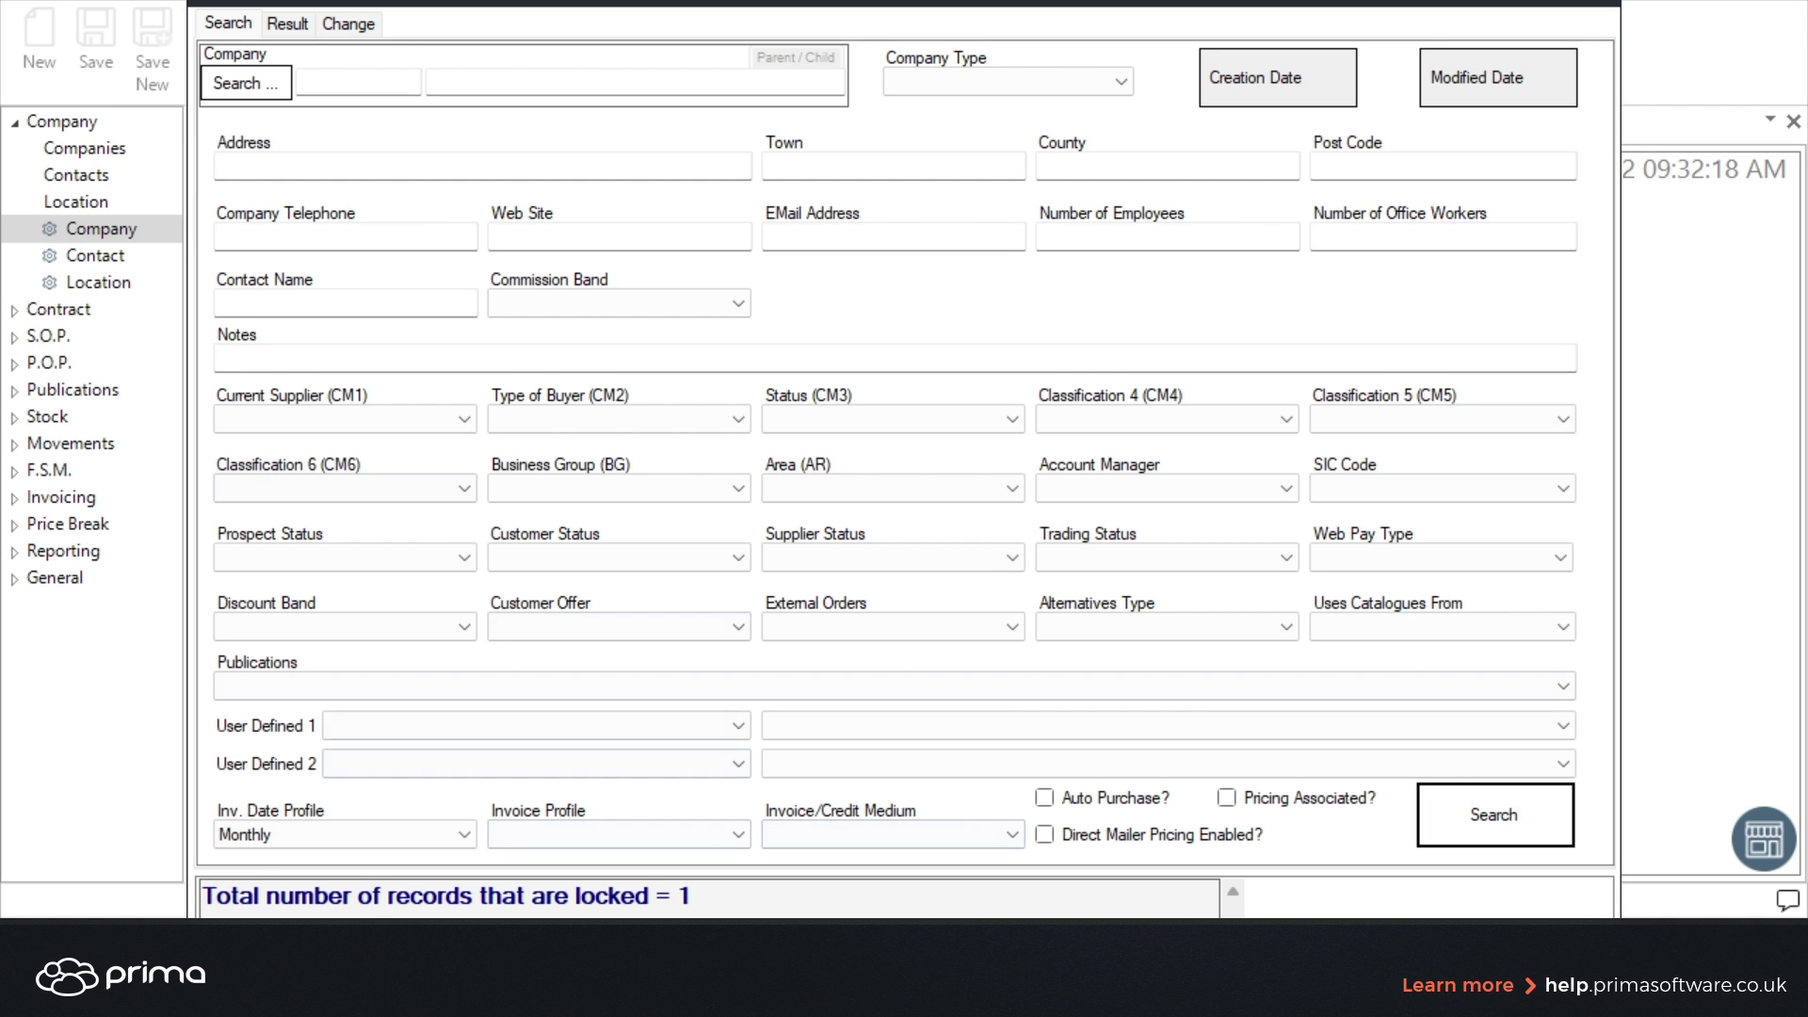
# Step: Set the bulk change to update the invoice date profile to Monthly with date 30 Sep 2022, and close the company update window
pyautogui.click(346, 28)
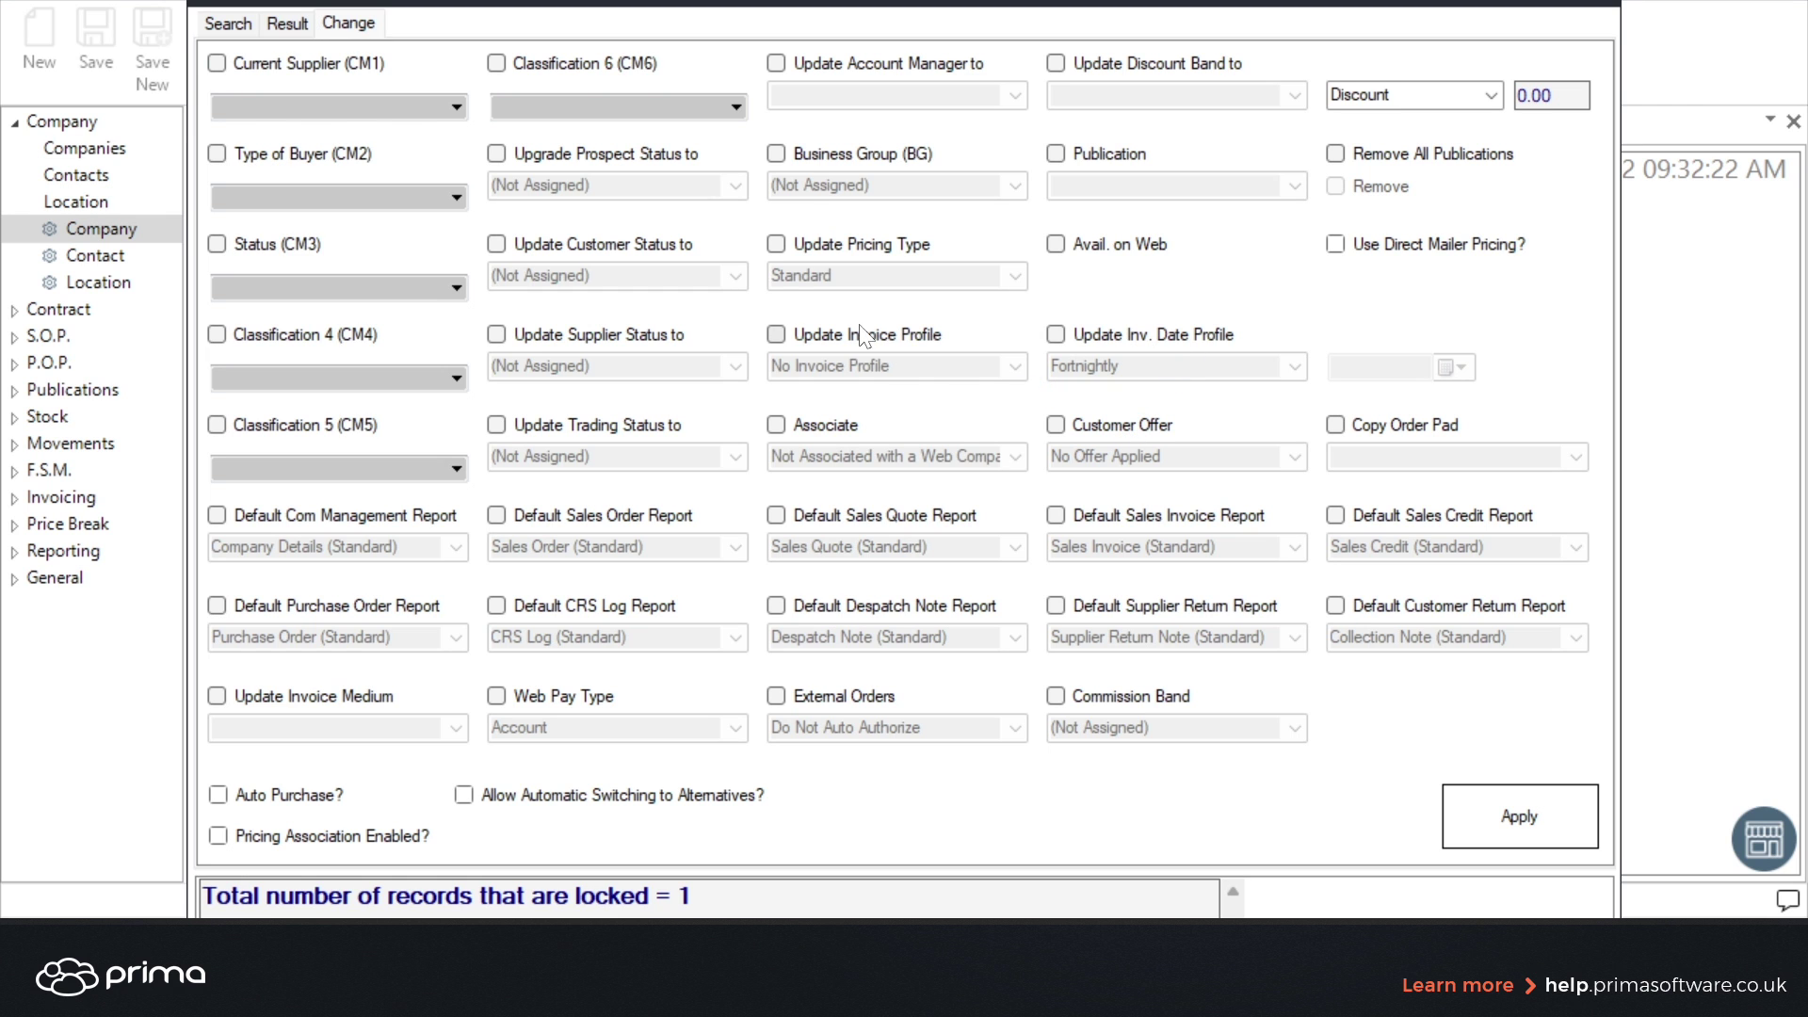
pyautogui.click(1141, 337)
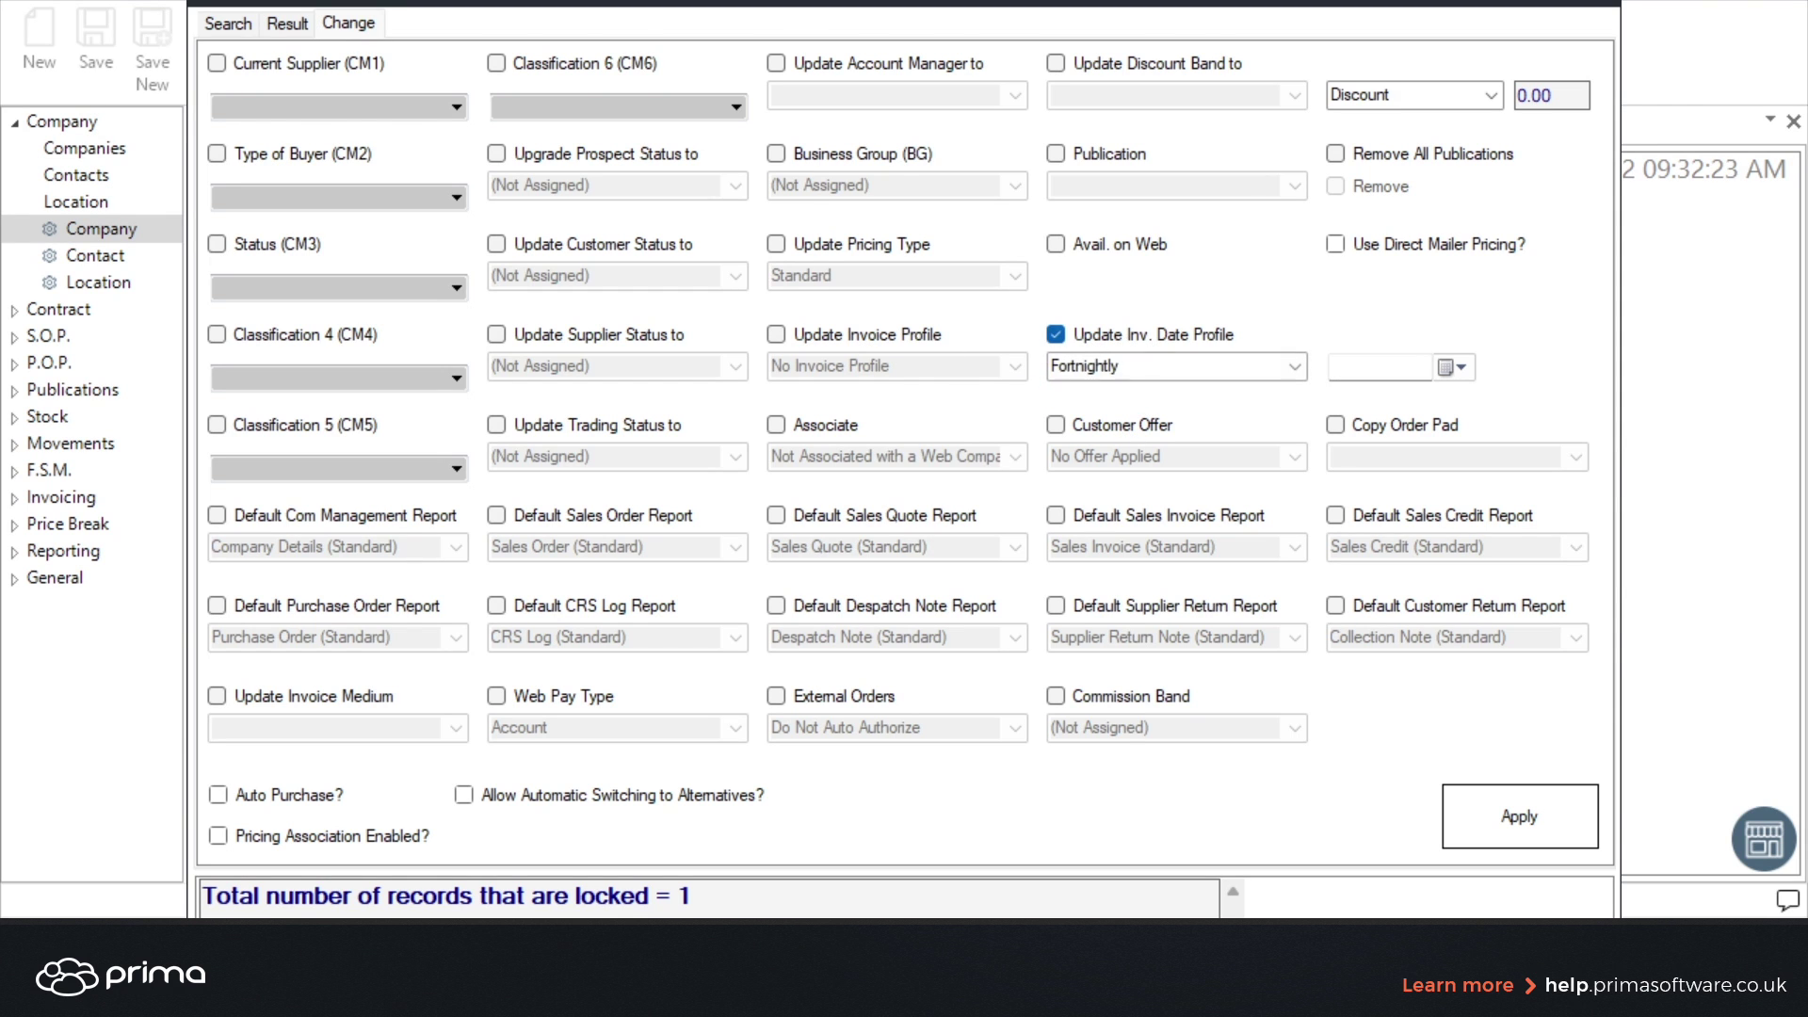
pyautogui.click(1295, 366)
pyautogui.click(1078, 409)
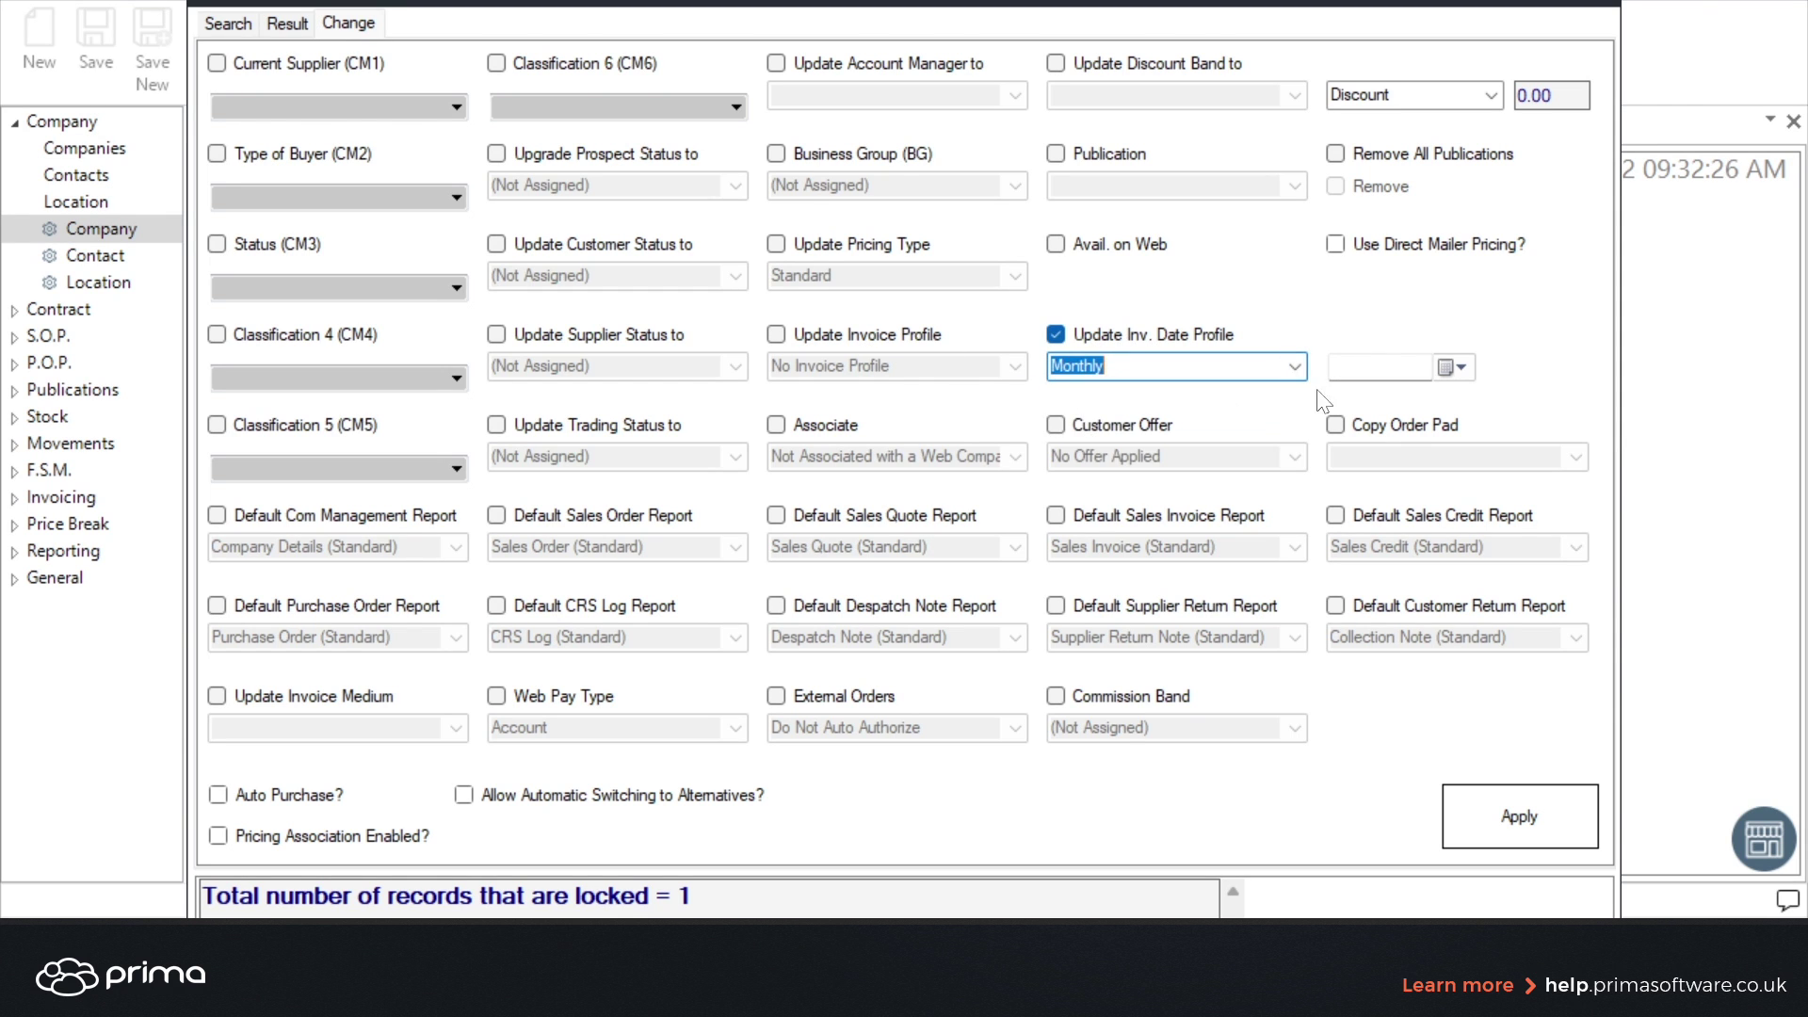
pyautogui.click(1473, 358)
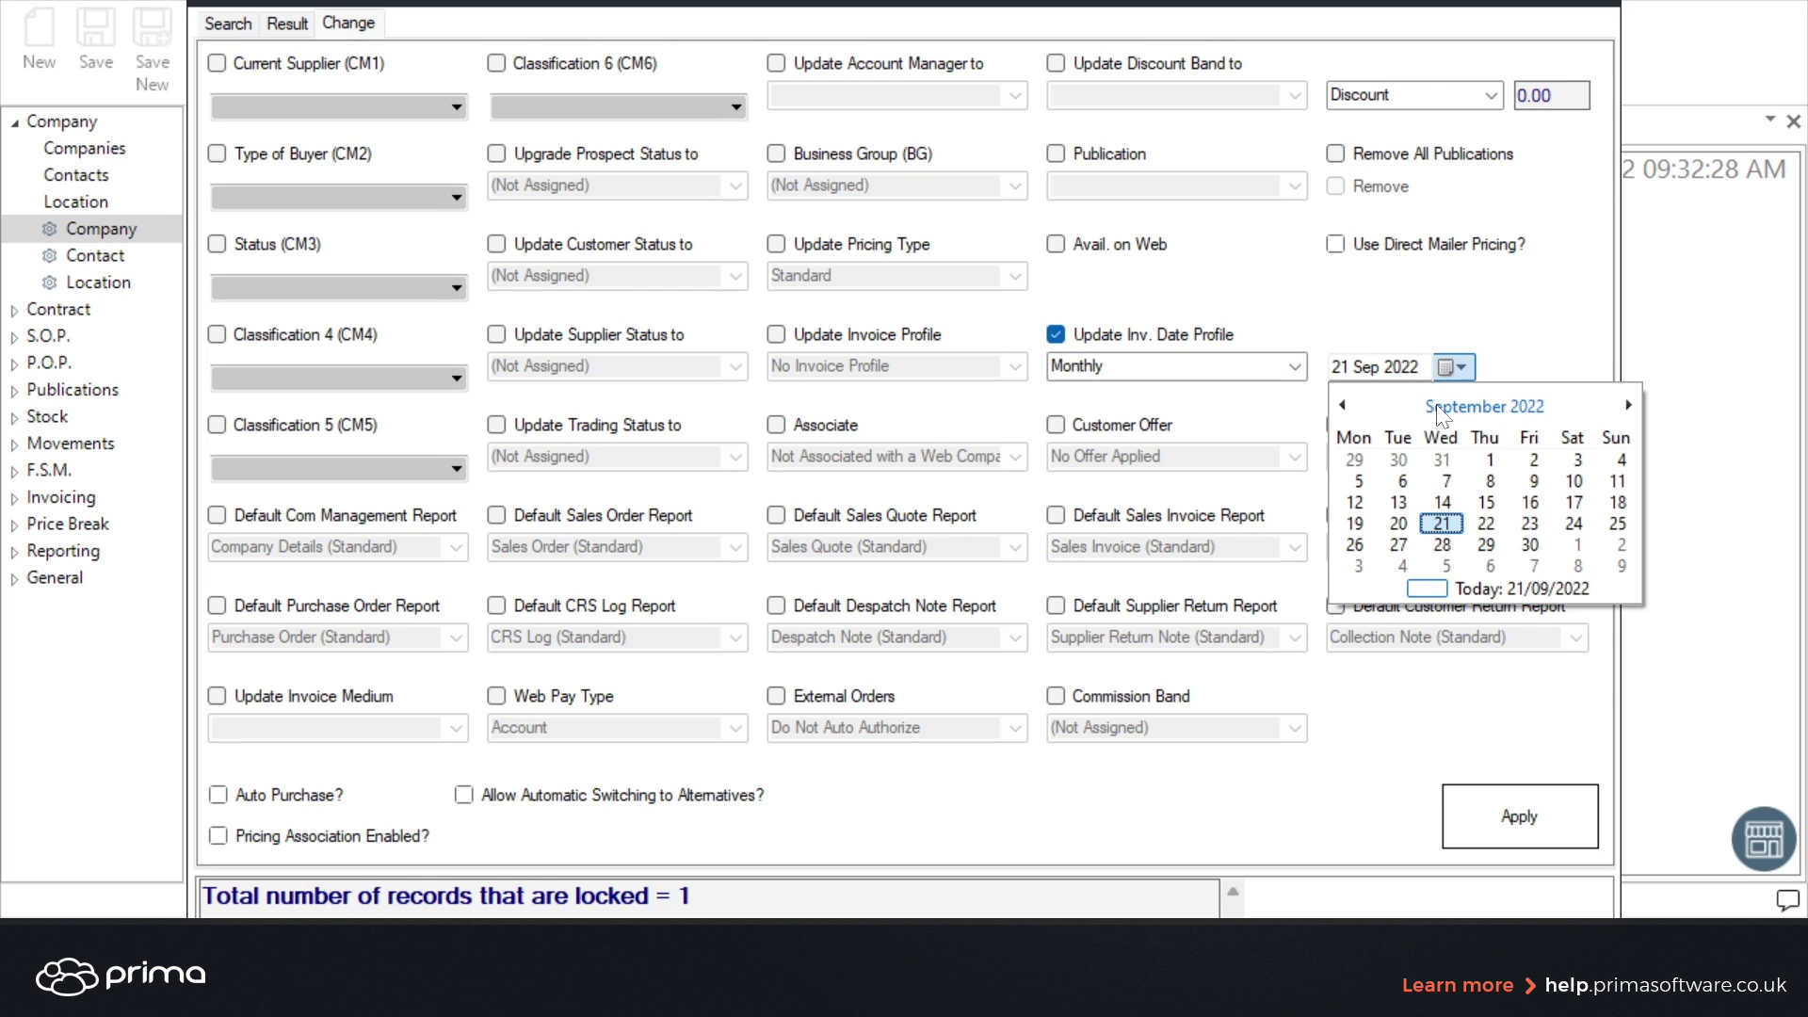
pyautogui.click(1532, 543)
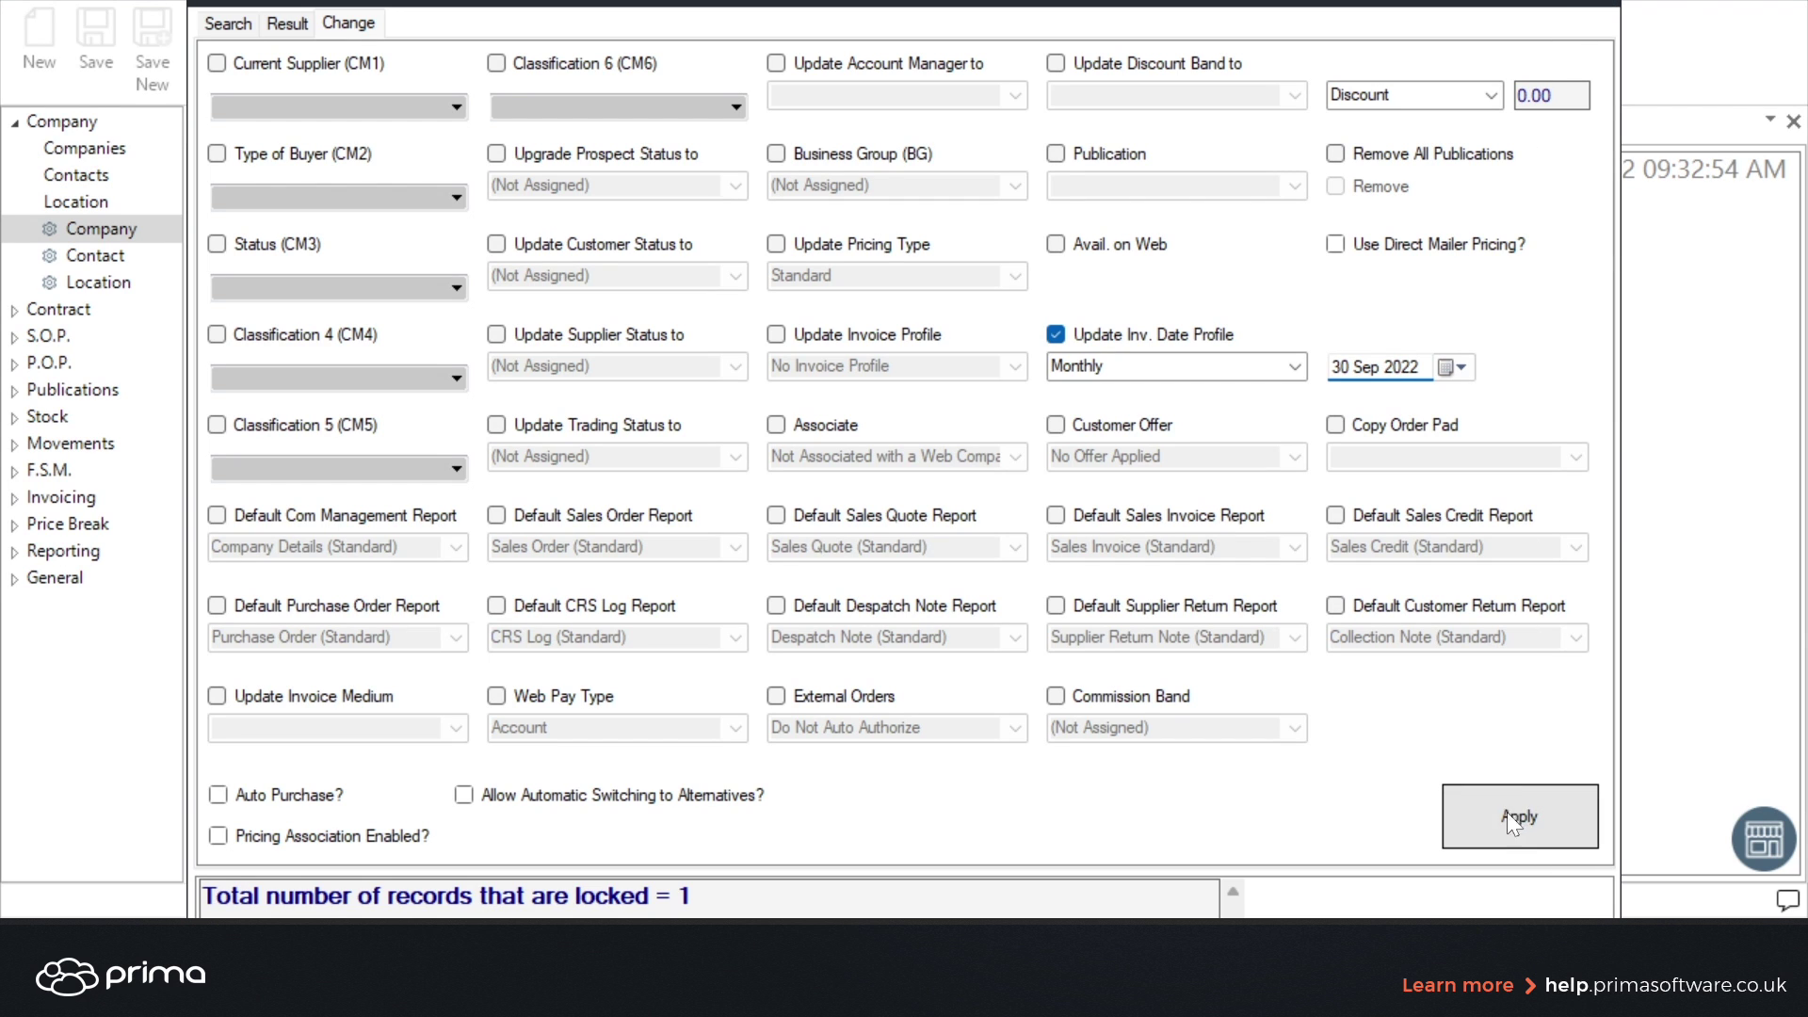
pyautogui.click(1596, 3)
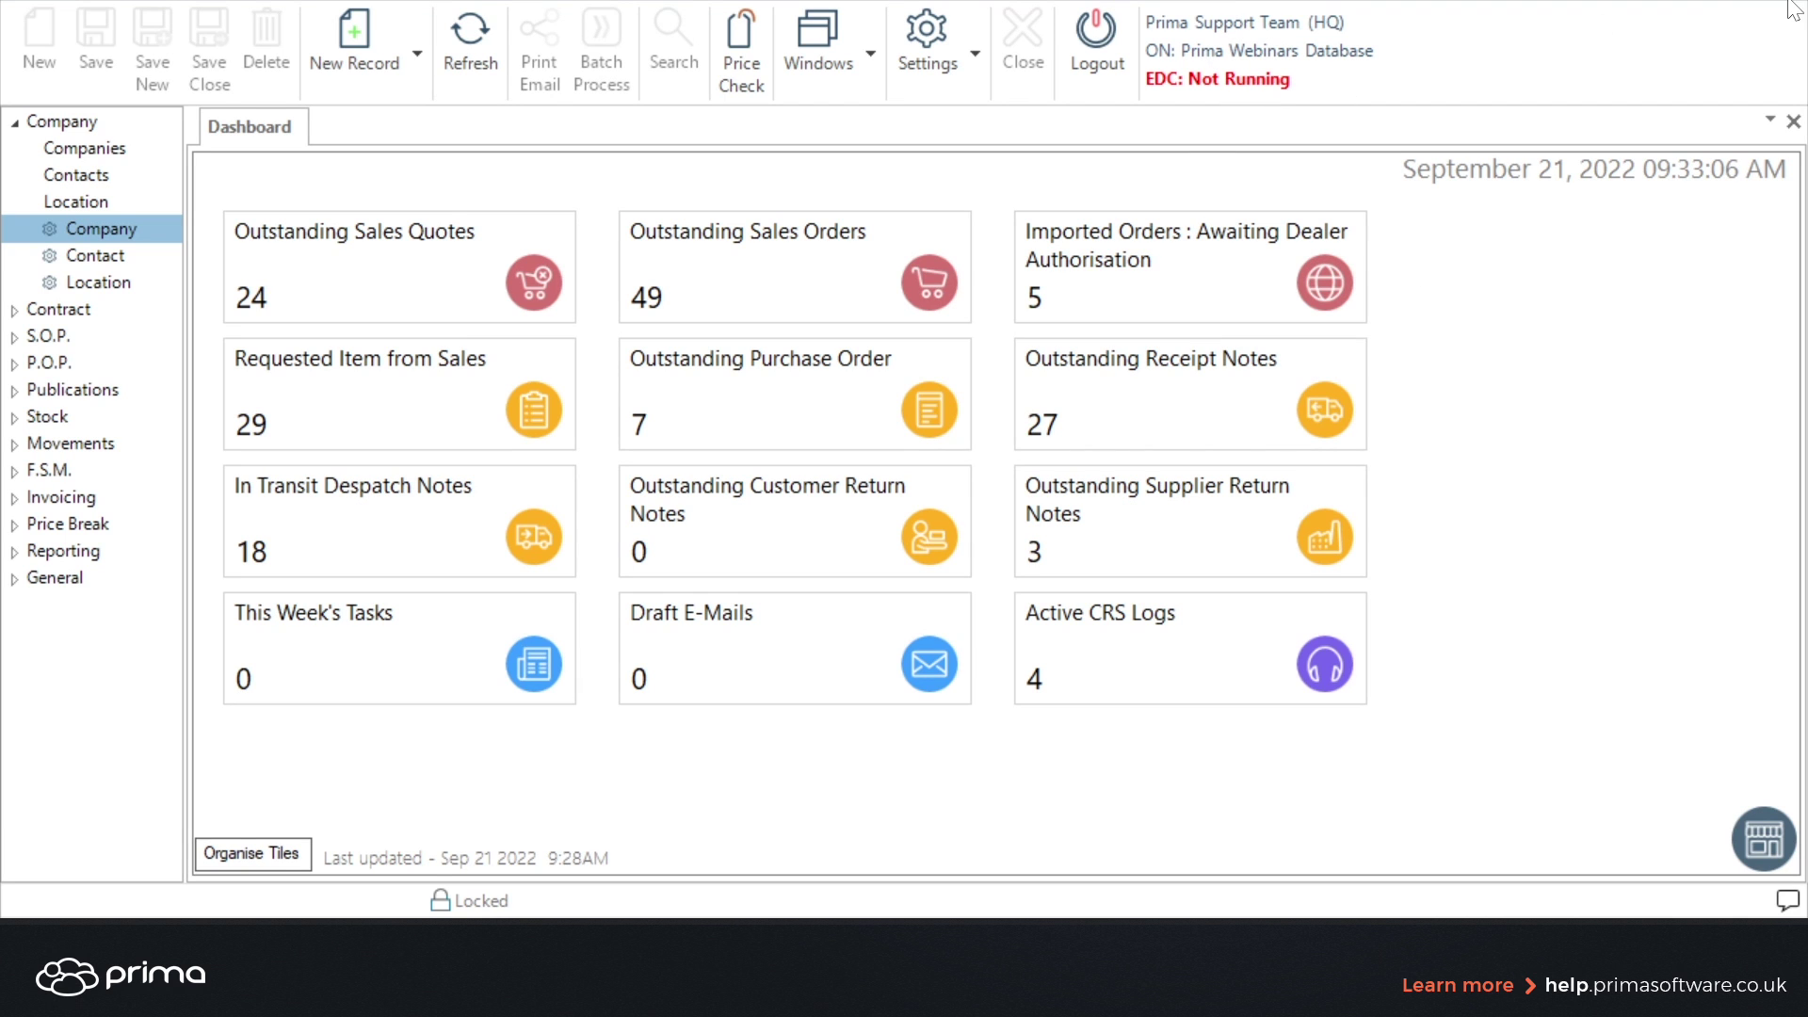
# Step: Switch to Database Administration and open the Auto Invoice Schedule setup from the automation settings
pyautogui.moveTo(1215, 989)
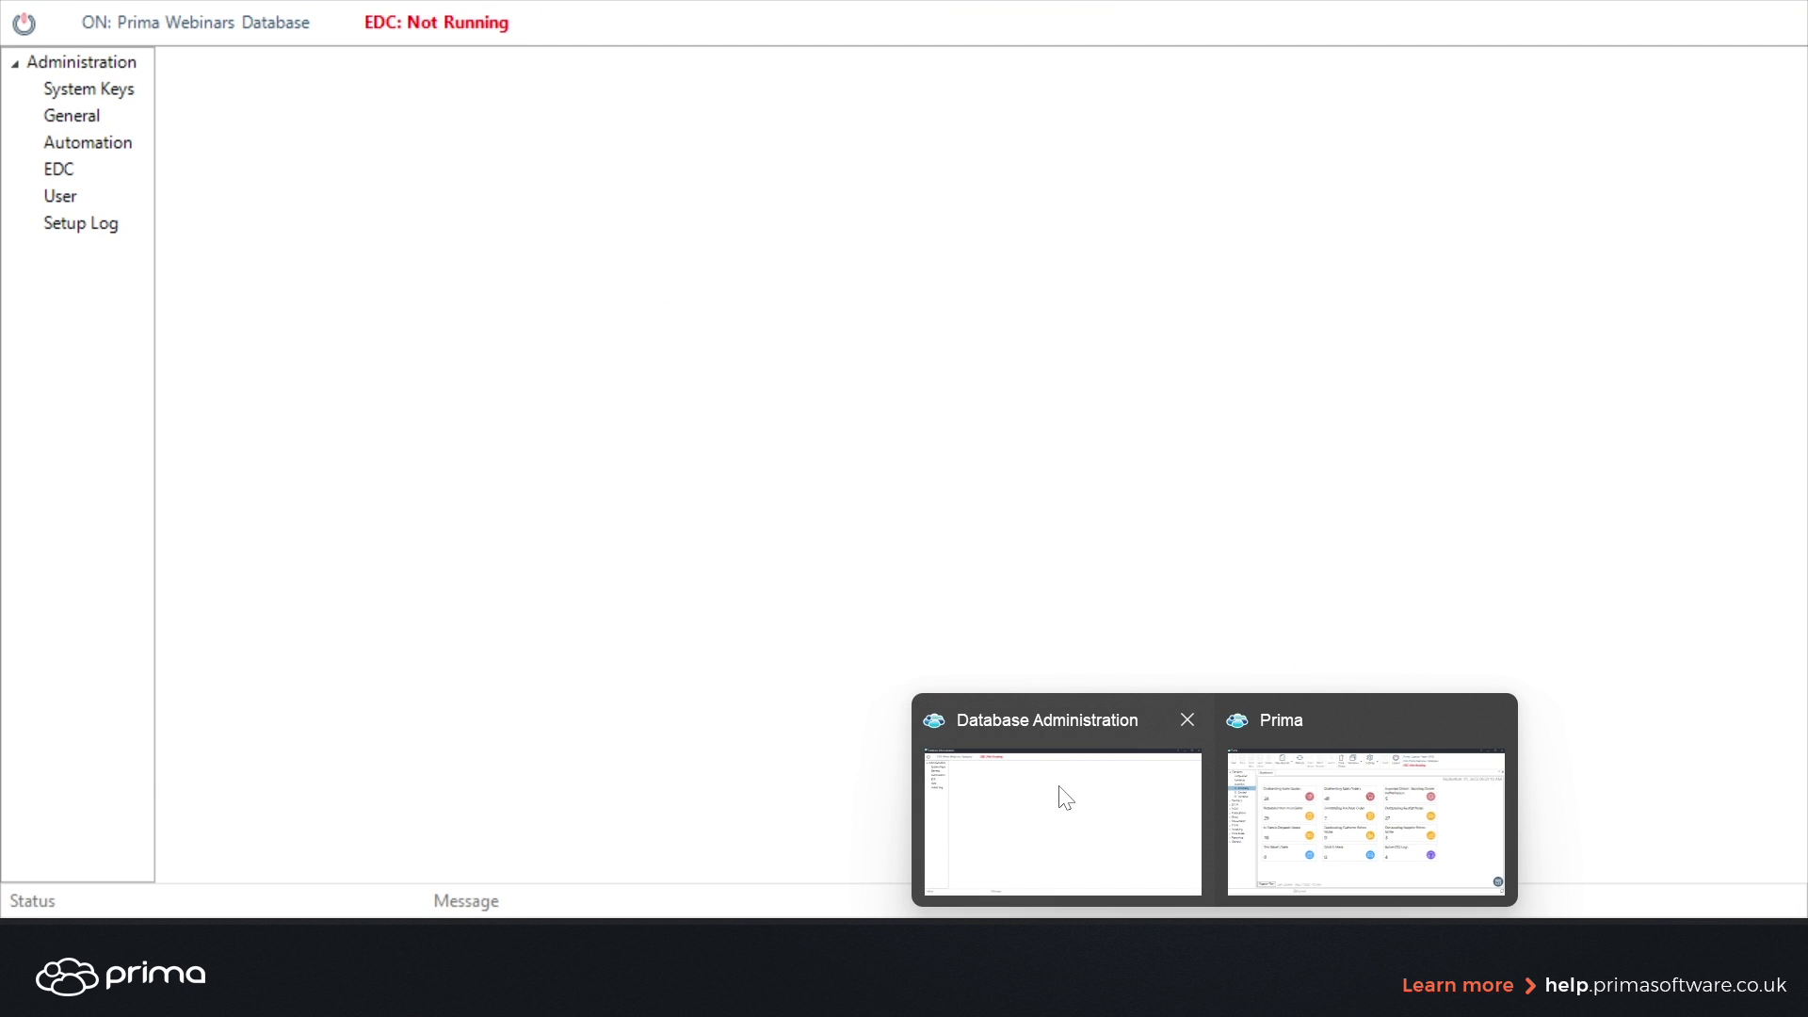
pyautogui.click(1066, 795)
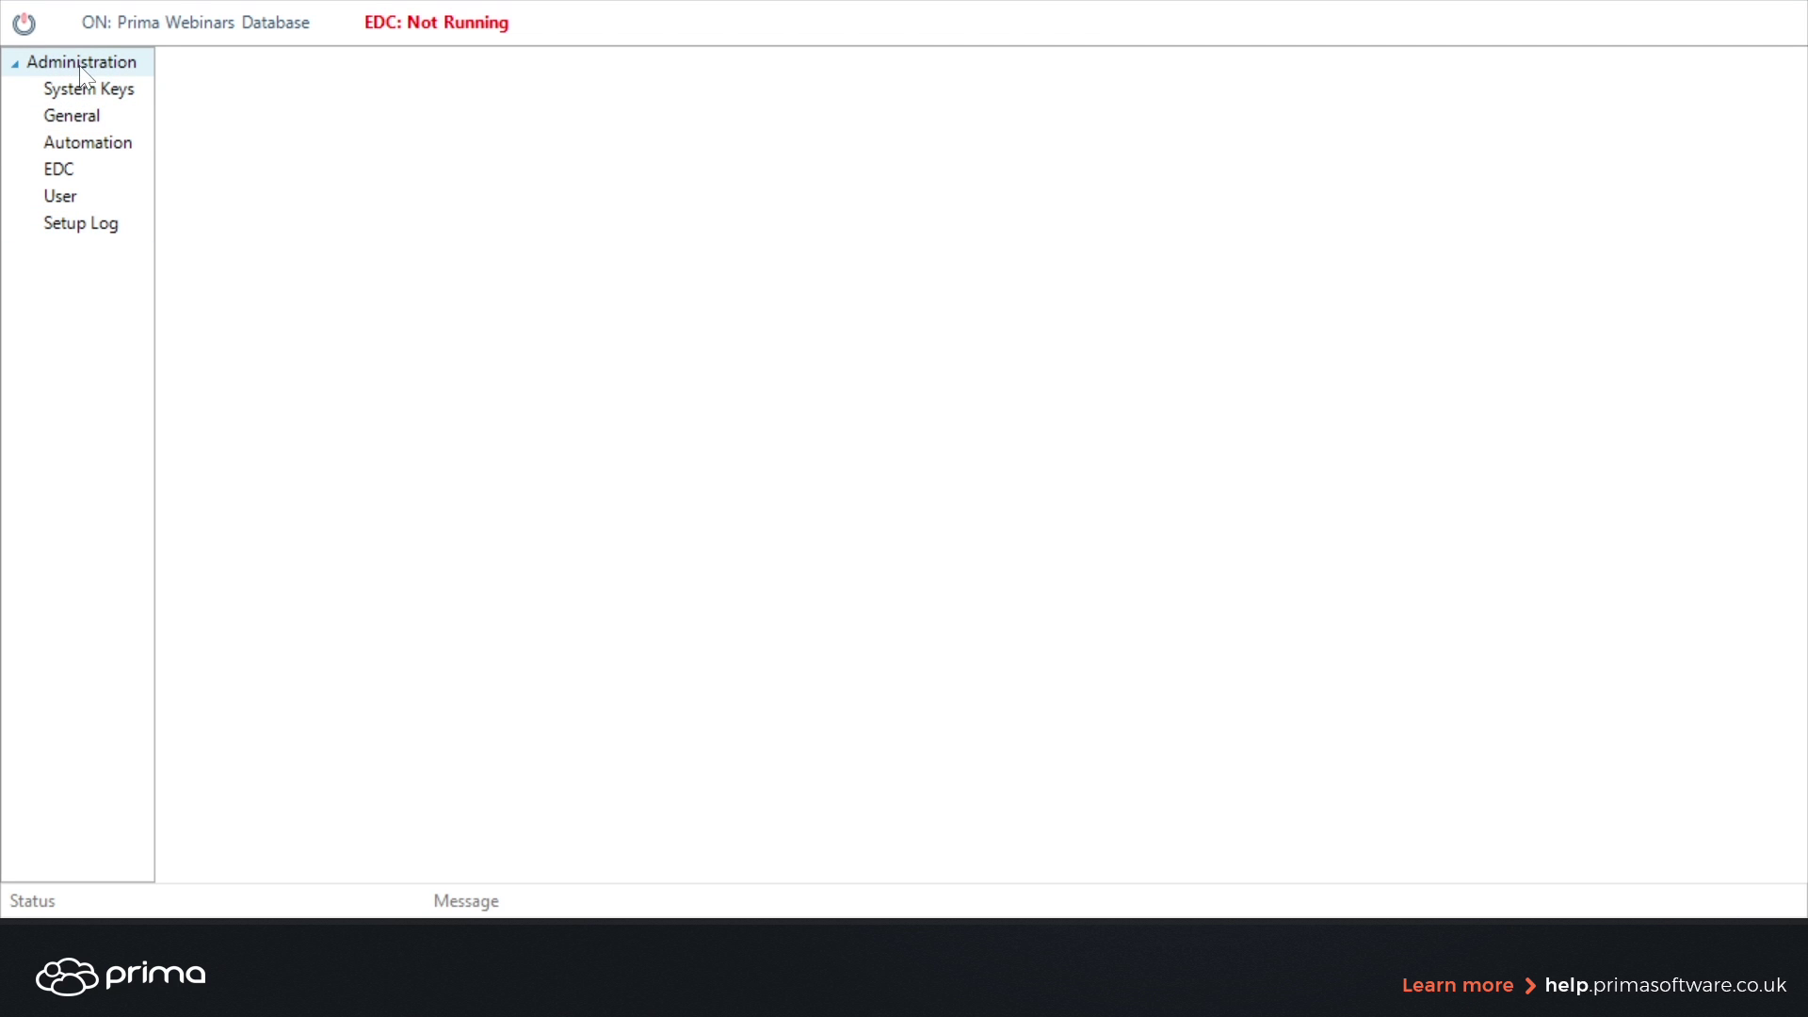
pyautogui.click(102, 153)
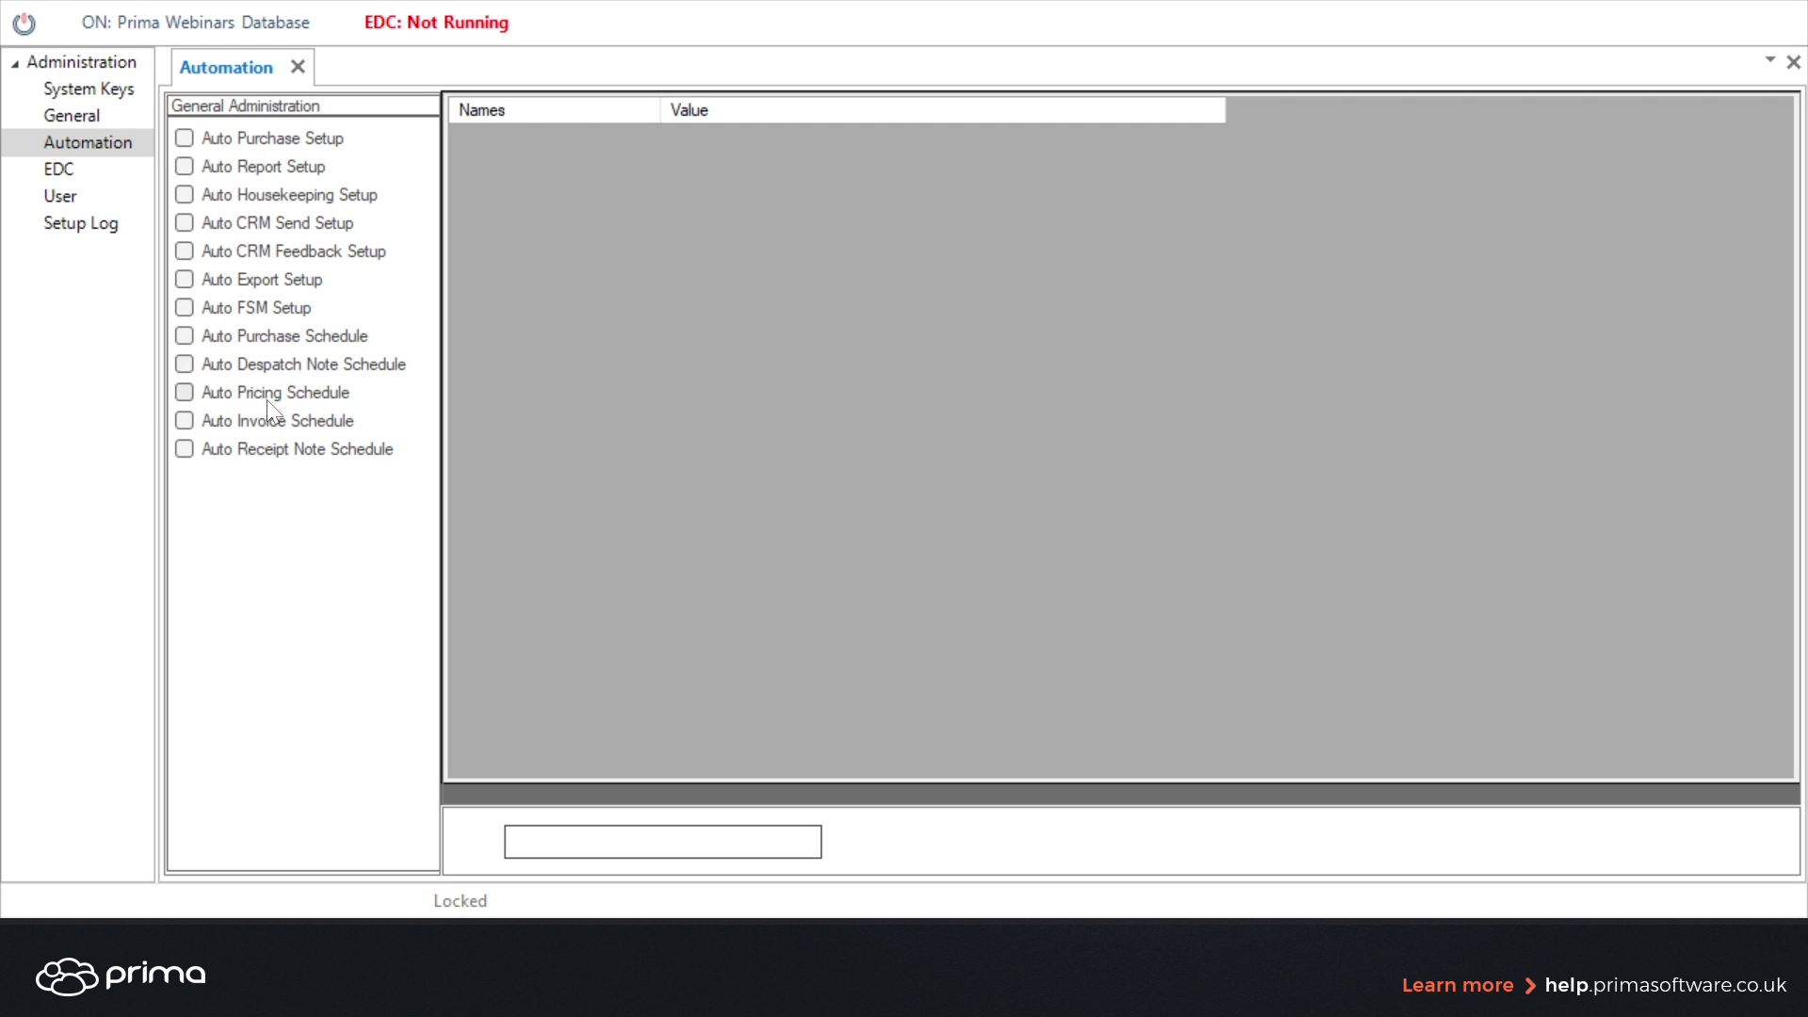
pyautogui.click(235, 421)
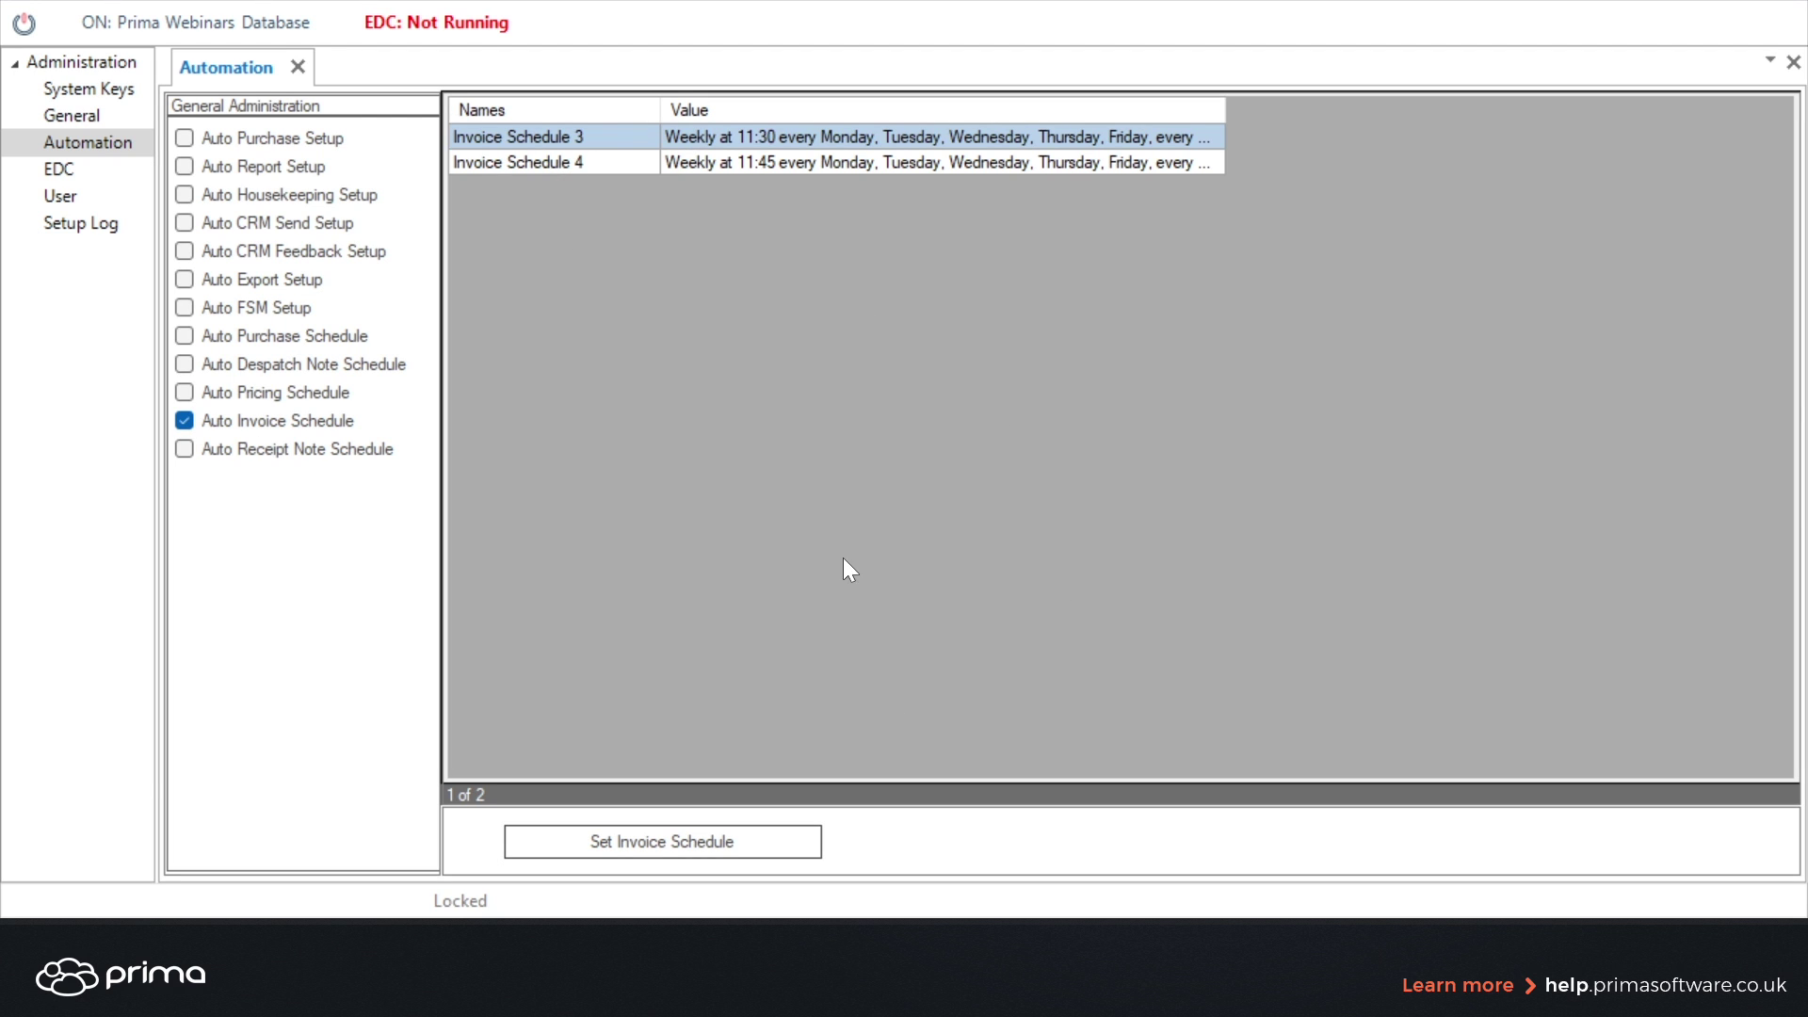
pyautogui.click(663, 847)
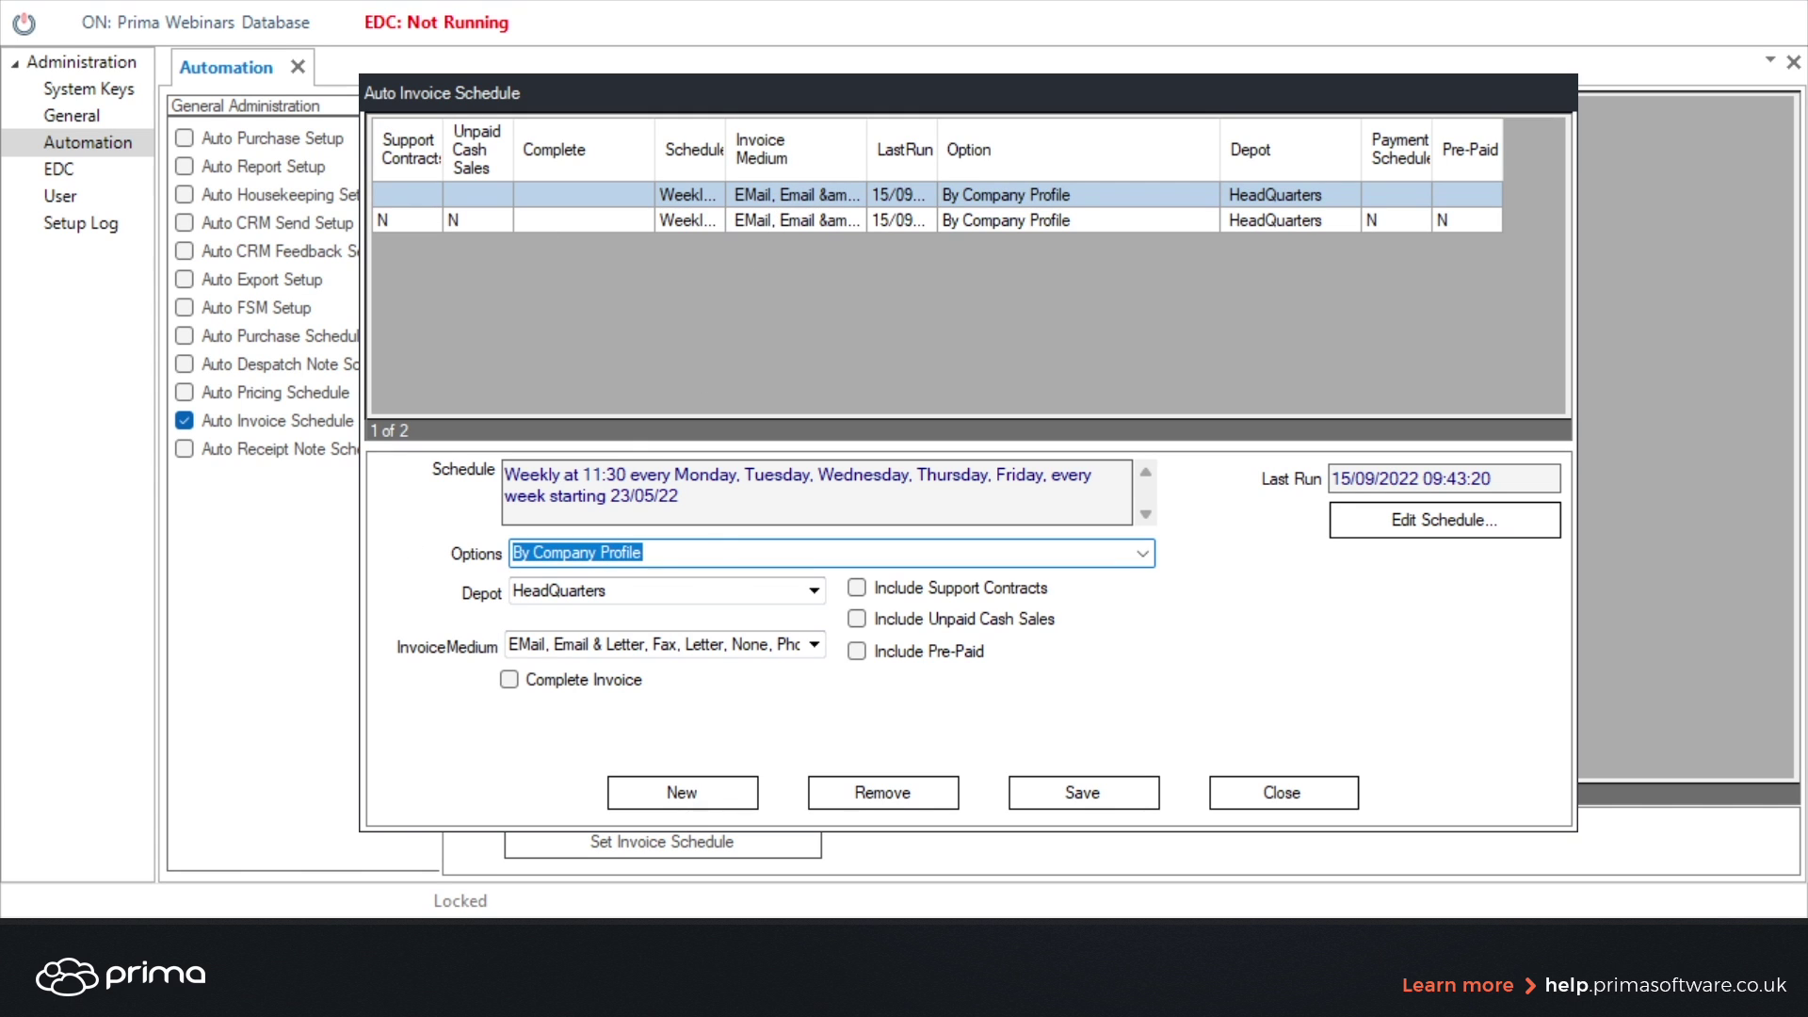
# Step: Start a new auto invoice schedule using the By Company Profile option for the HeadQuarters depot
pyautogui.click(675, 796)
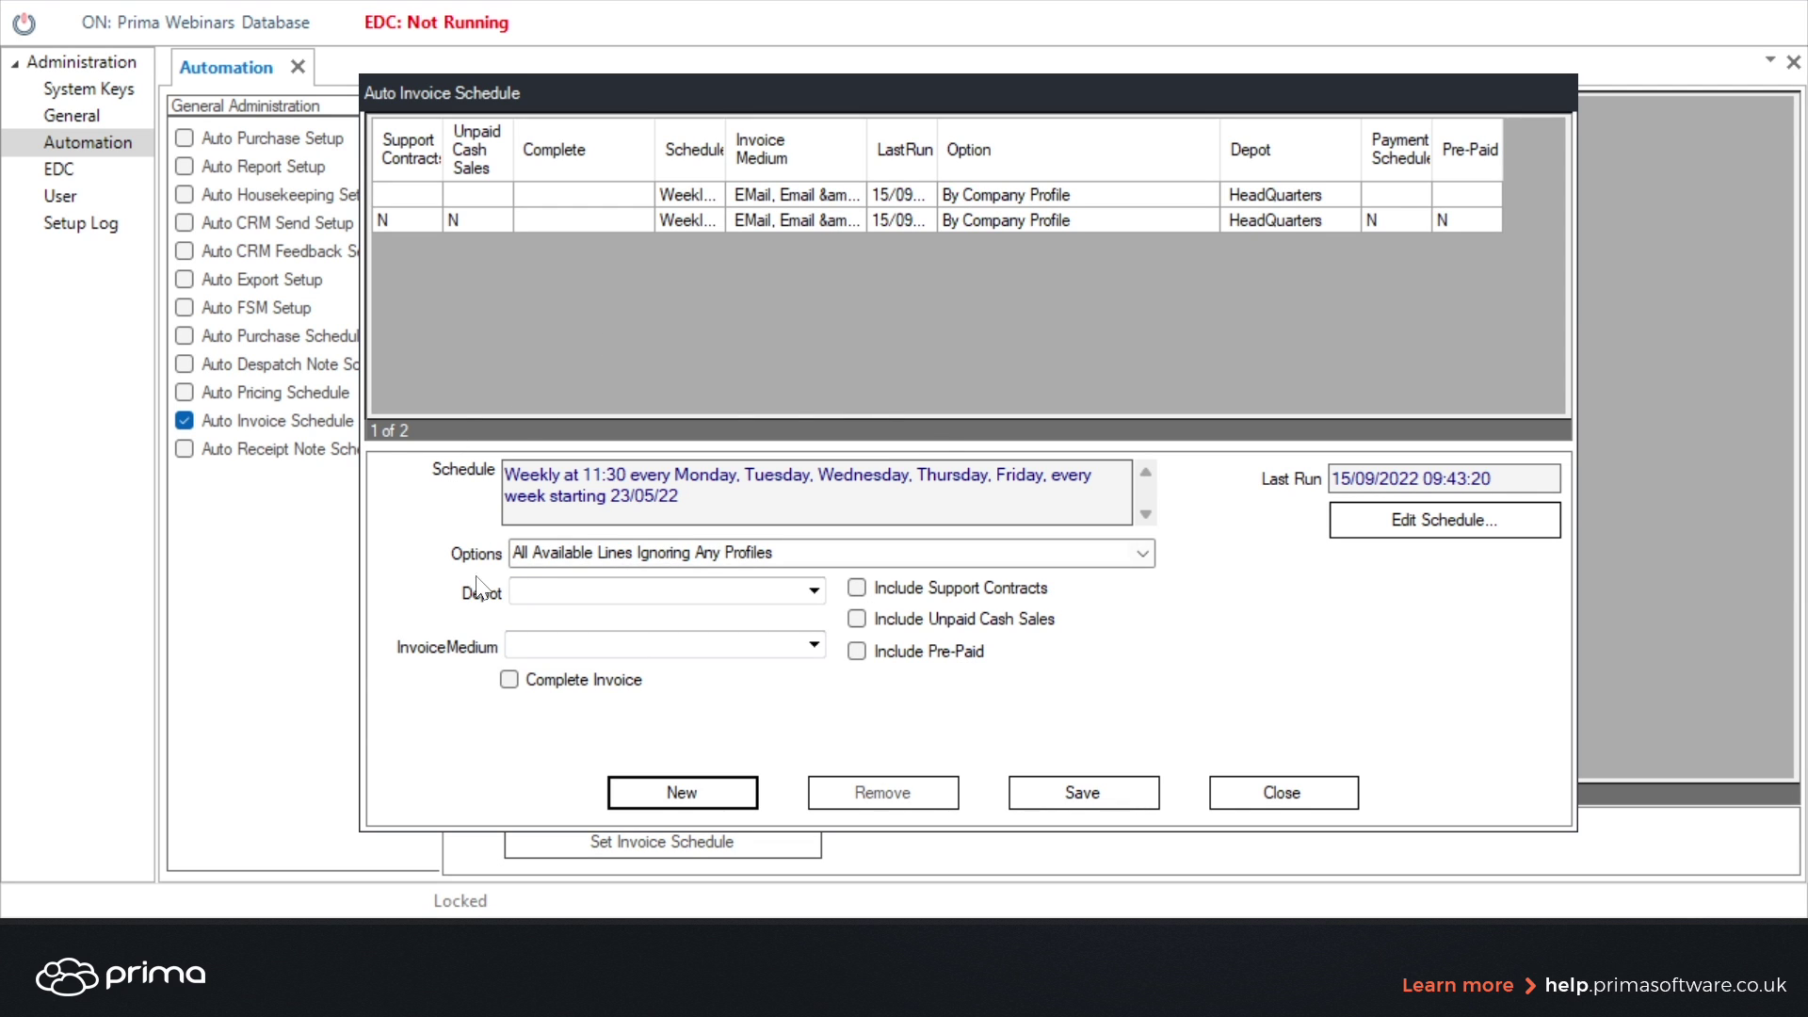
pyautogui.click(1143, 557)
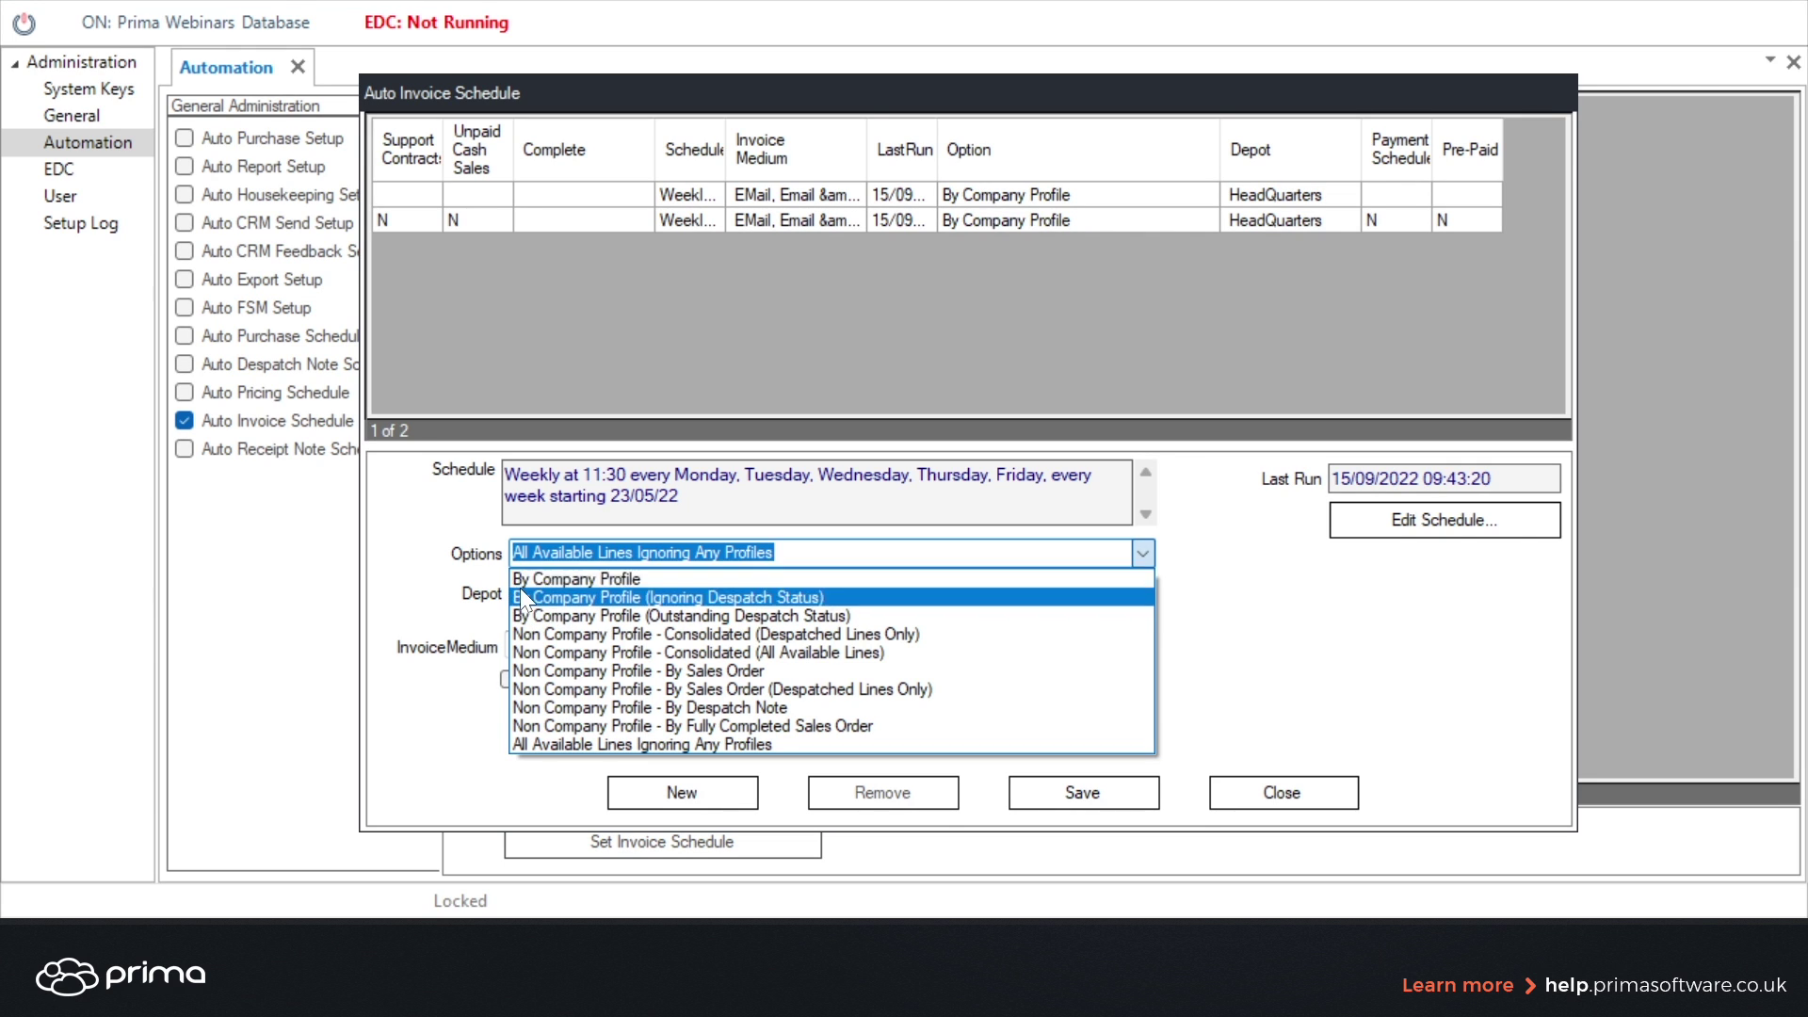
pyautogui.click(580, 578)
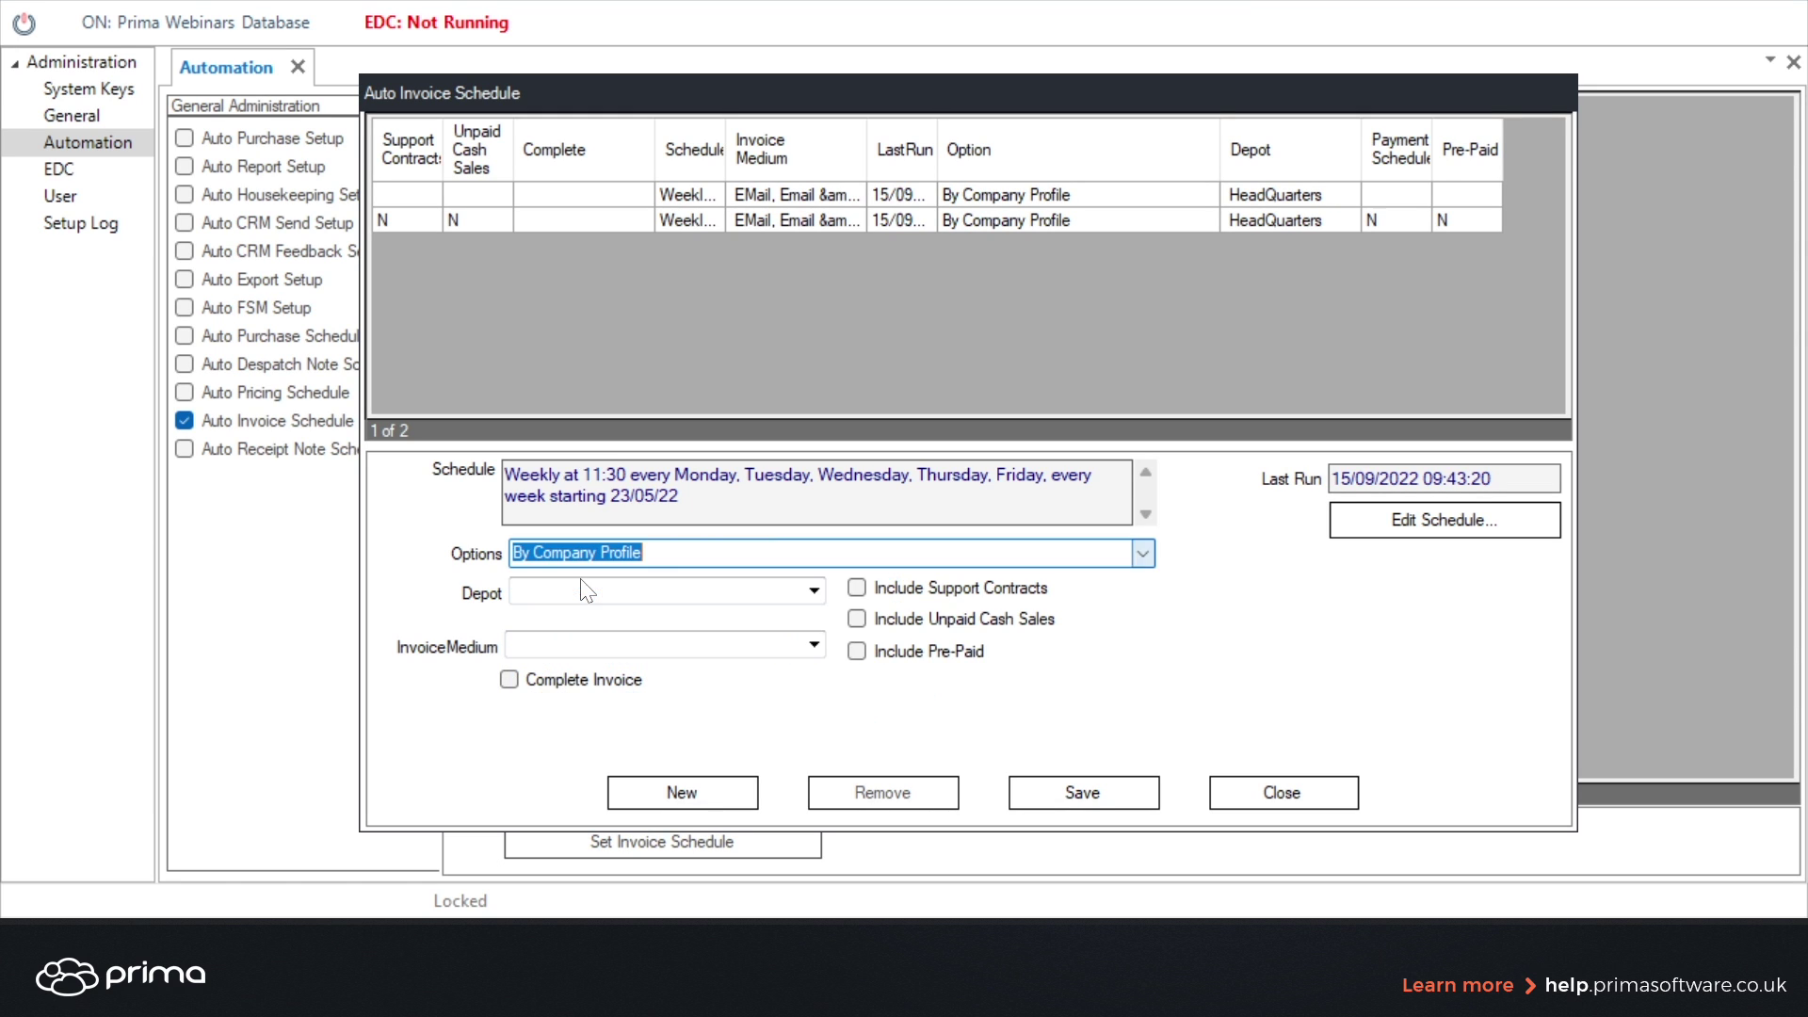
pyautogui.click(814, 591)
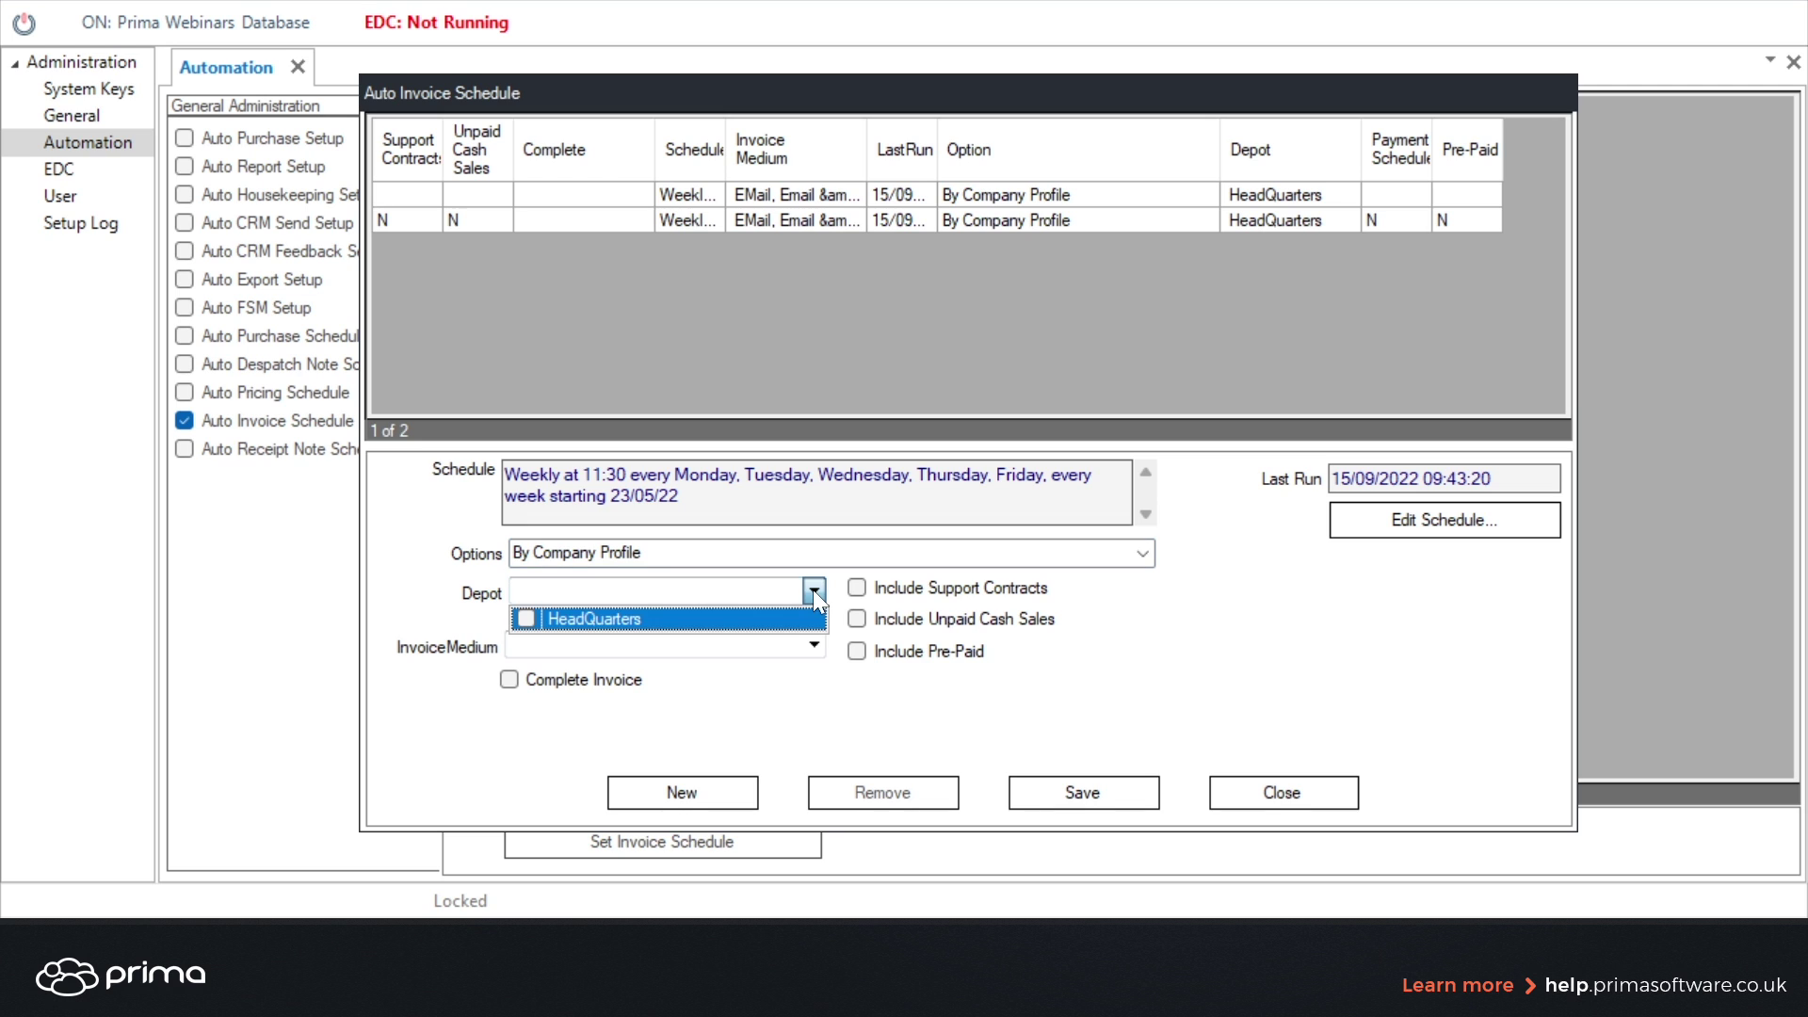
pyautogui.click(524, 614)
pyautogui.click(453, 597)
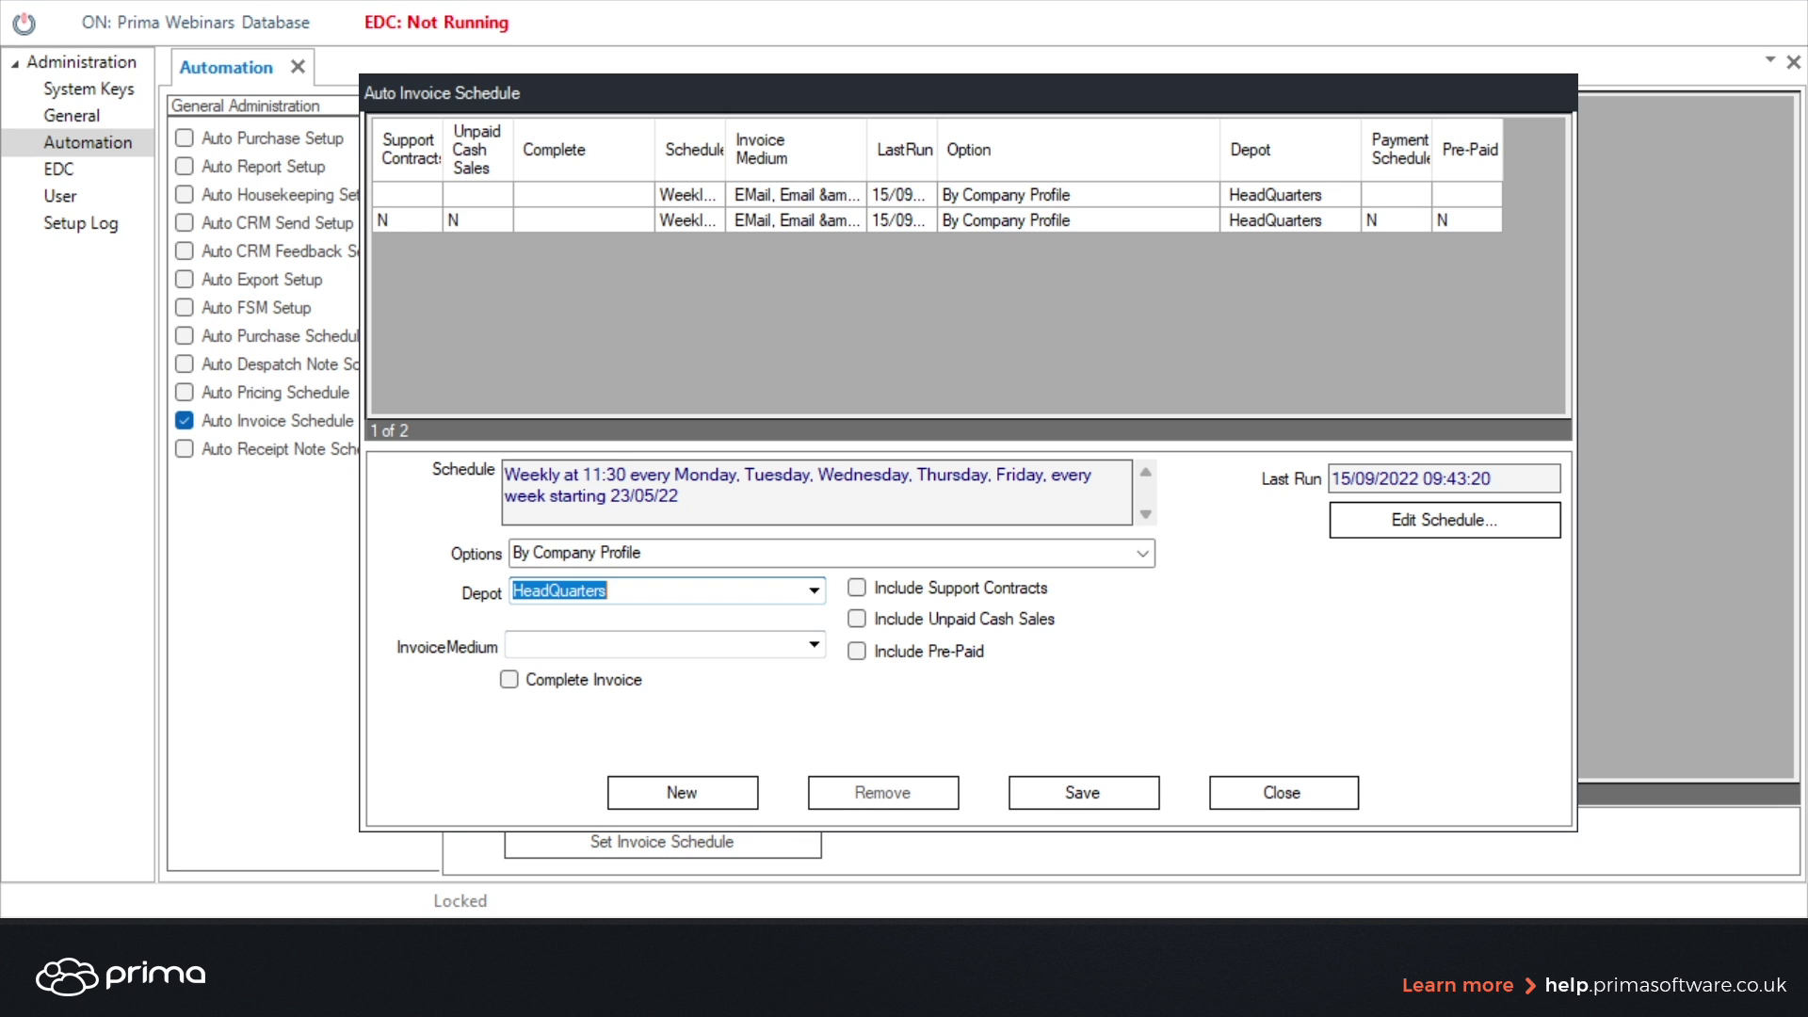
# Step: Set the invoice medium to EMail, Email & Letter and Letter, enable Complete Invoice, and save the new auto invoice entry
pyautogui.click(816, 650)
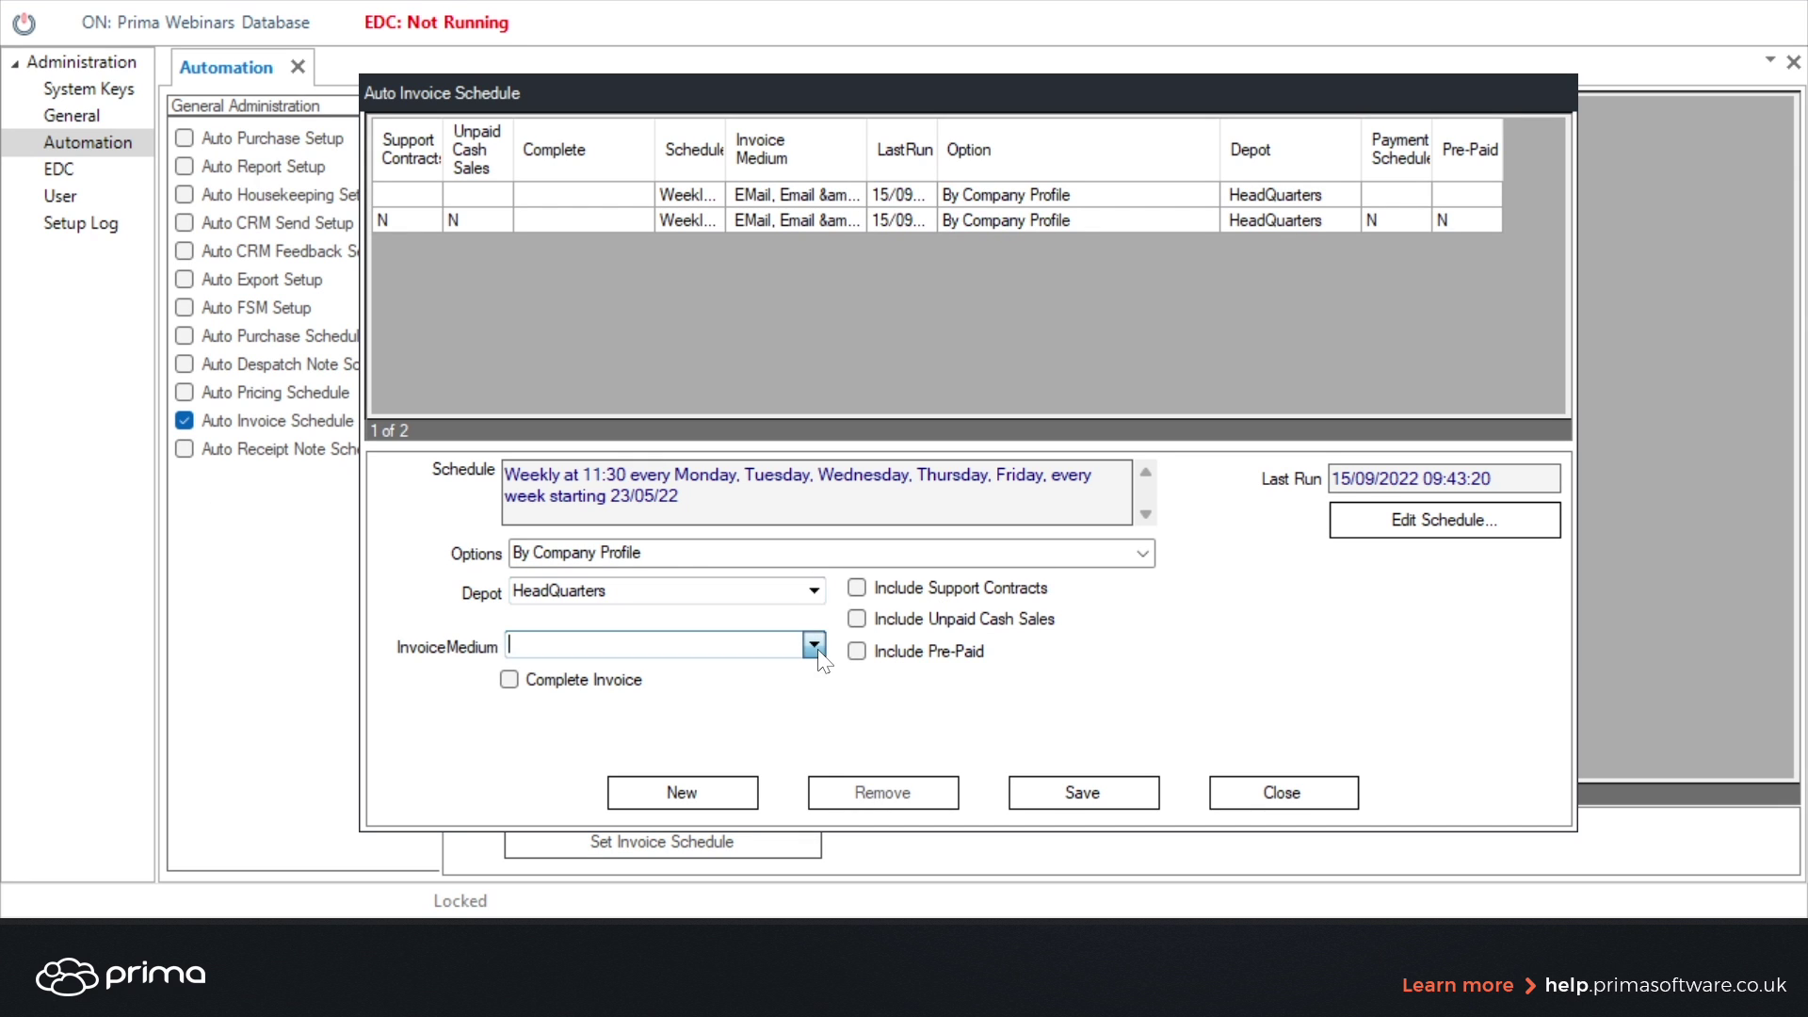
pyautogui.click(815, 648)
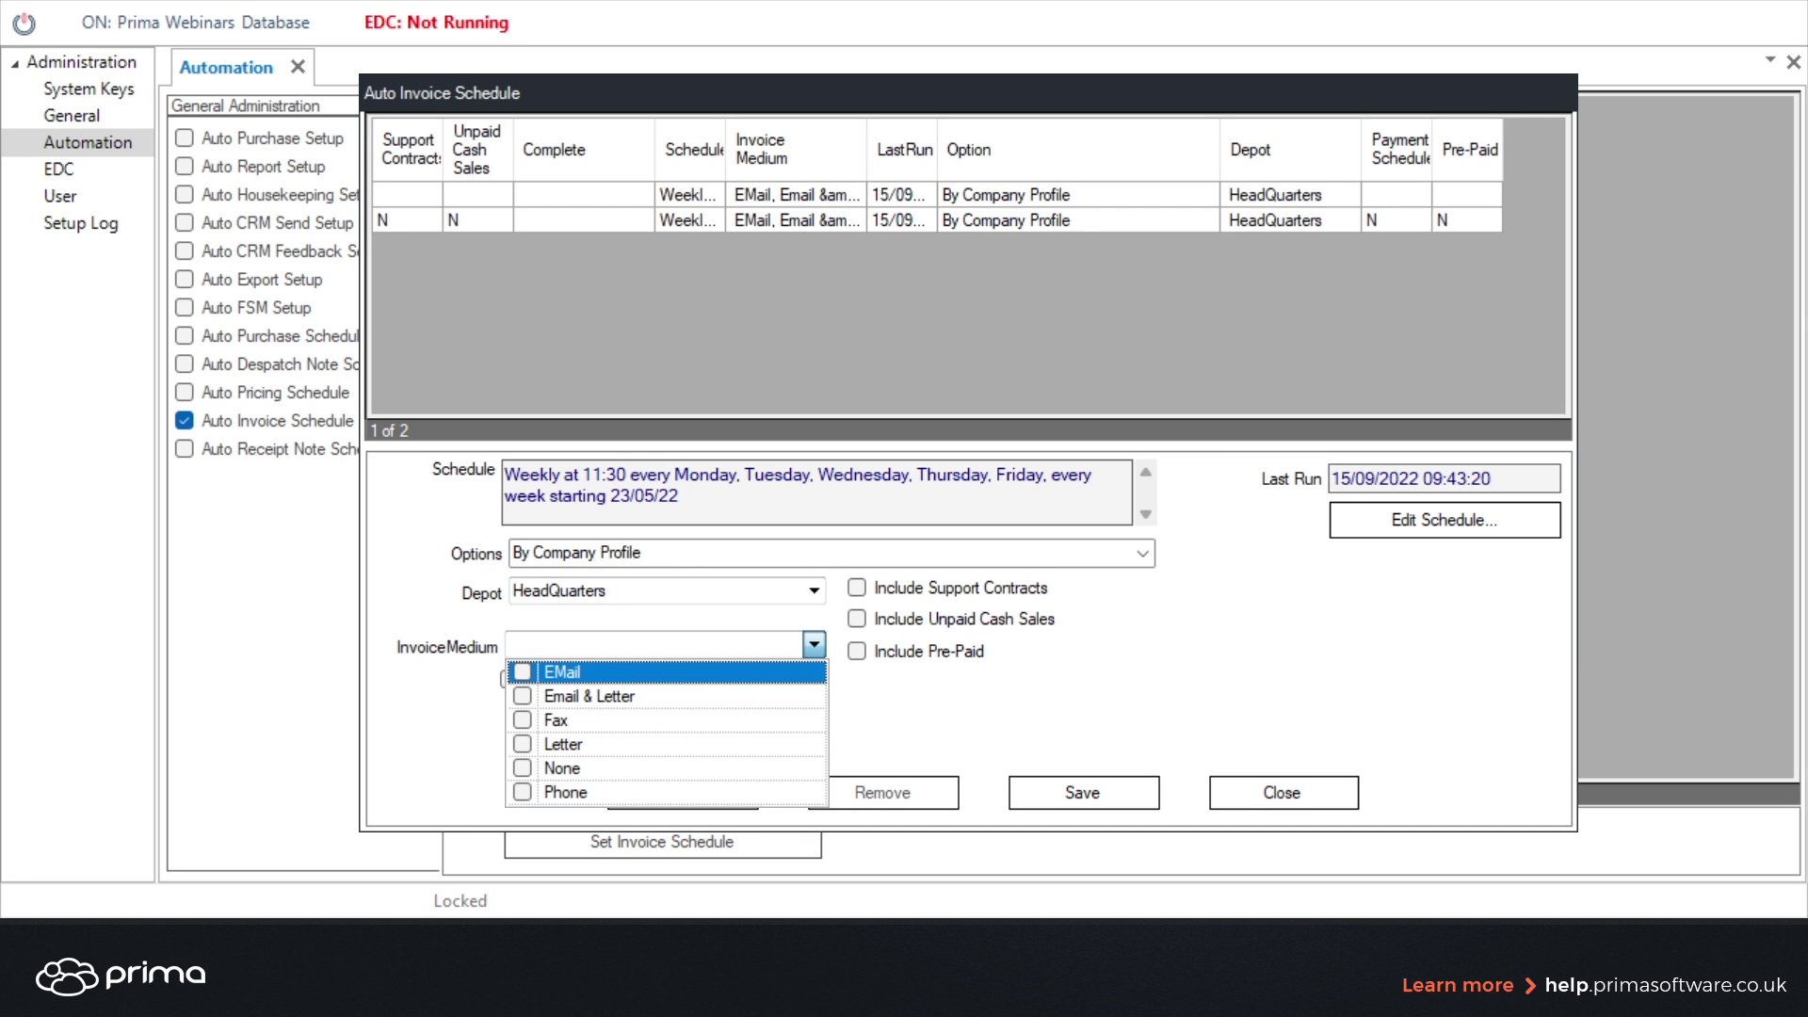
pyautogui.click(522, 673)
pyautogui.click(522, 696)
pyautogui.click(521, 744)
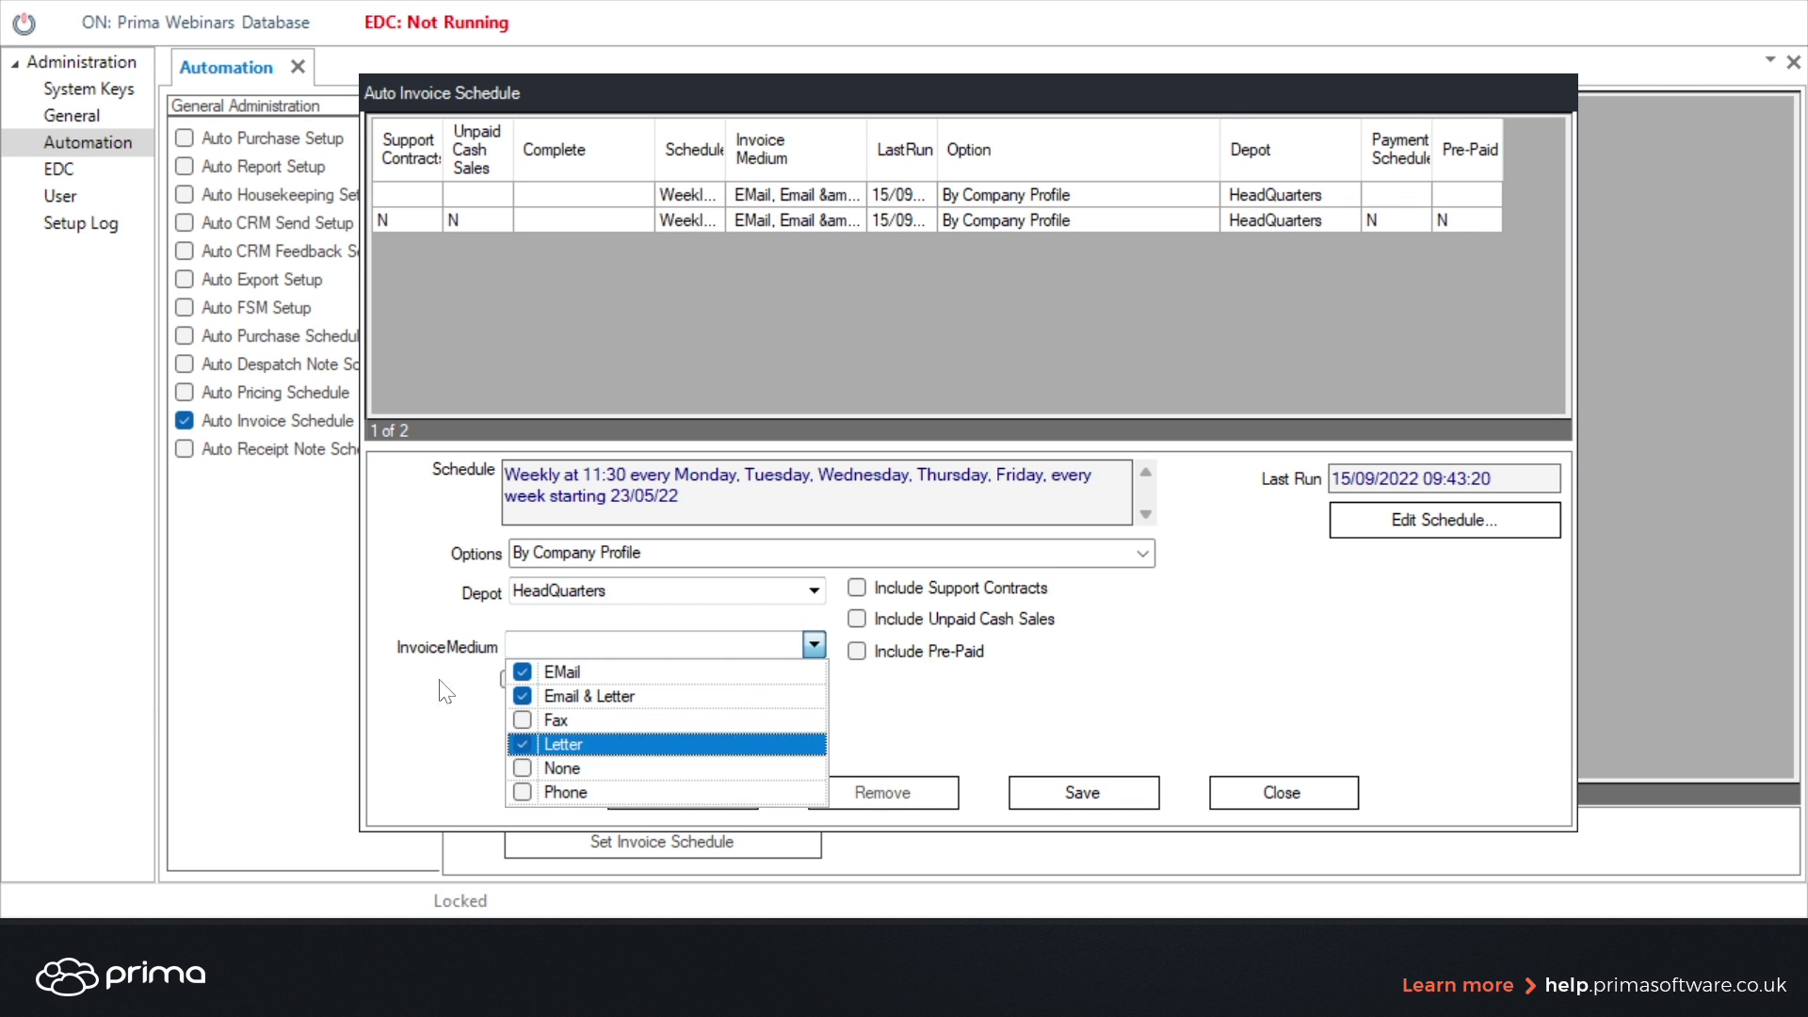
pyautogui.click(430, 659)
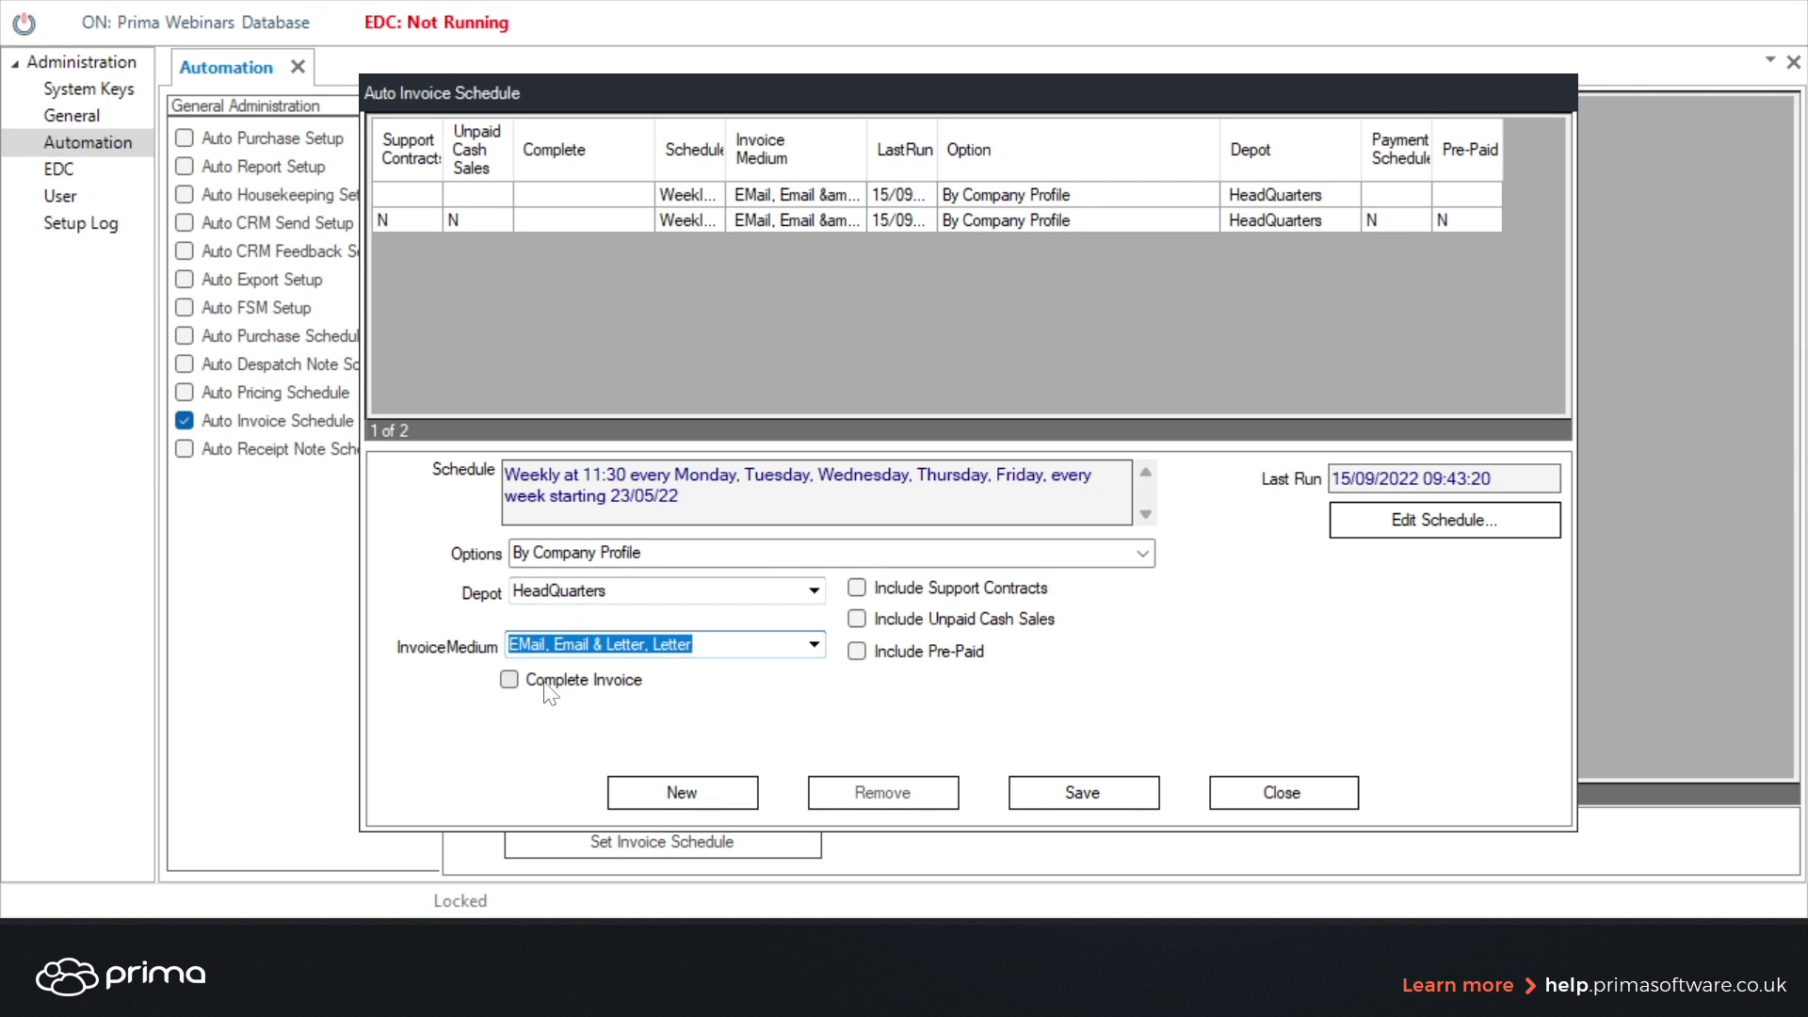
pyautogui.click(510, 680)
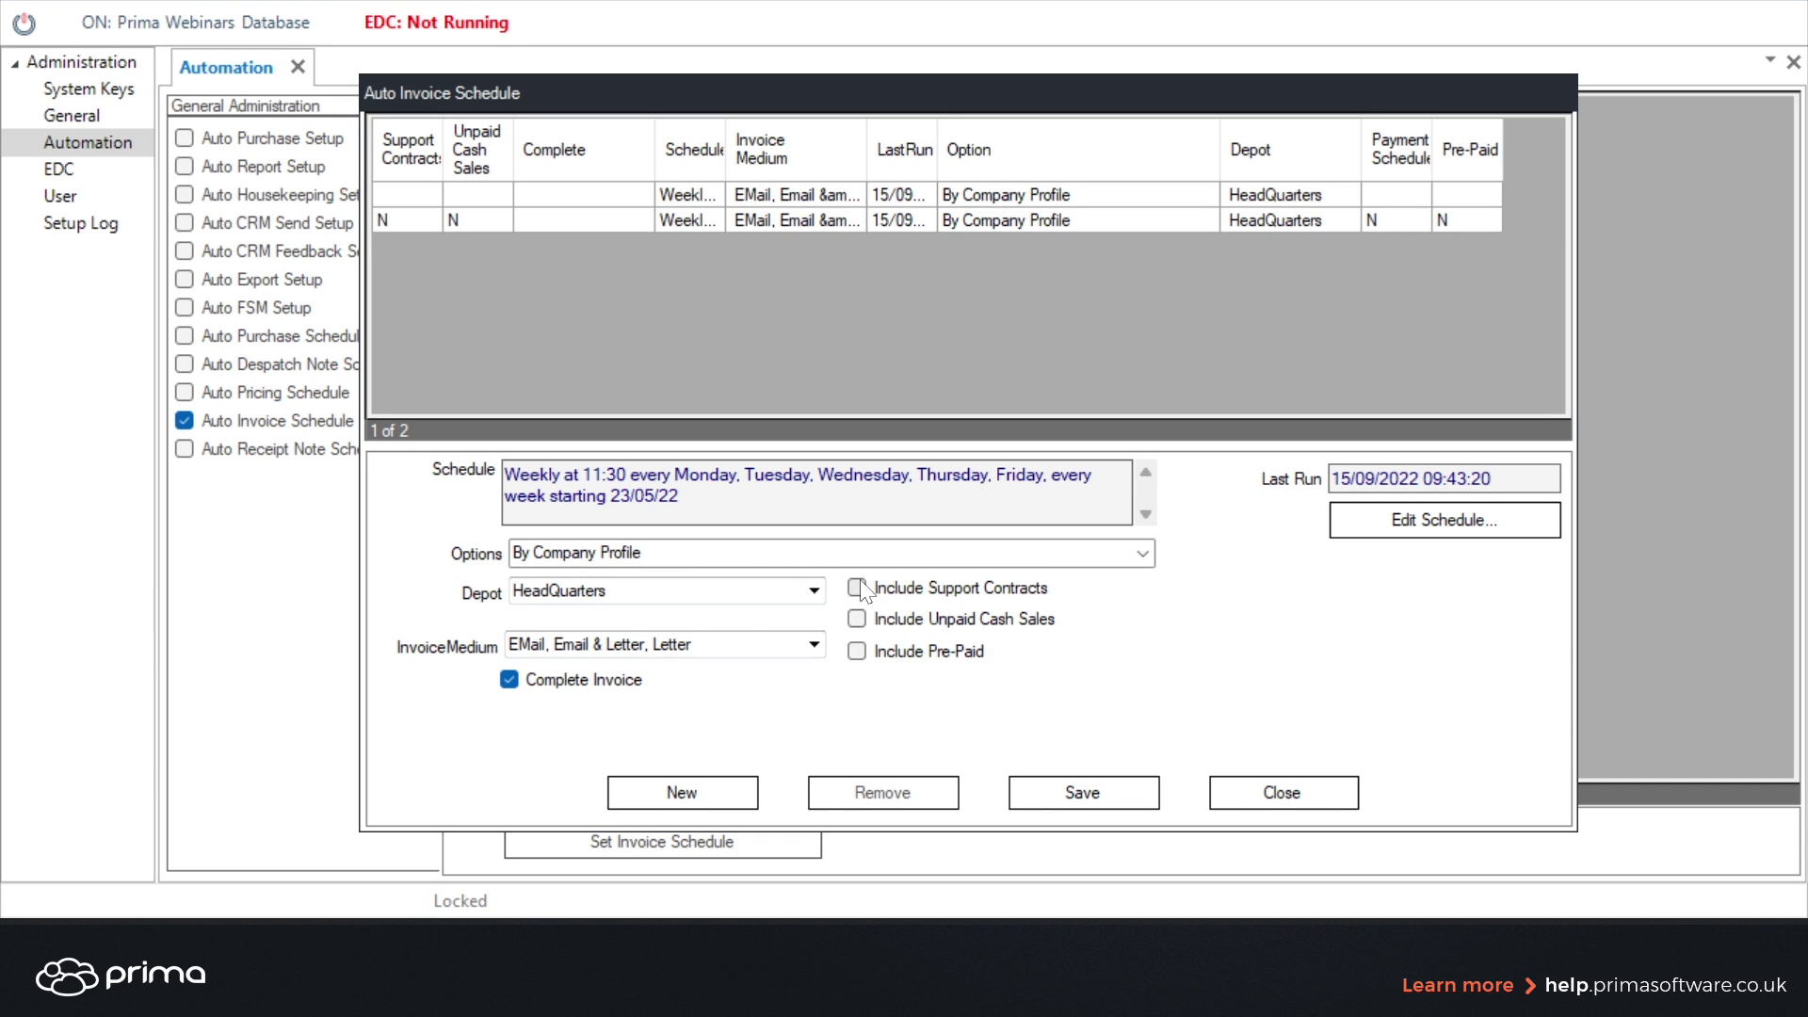
pyautogui.click(1066, 793)
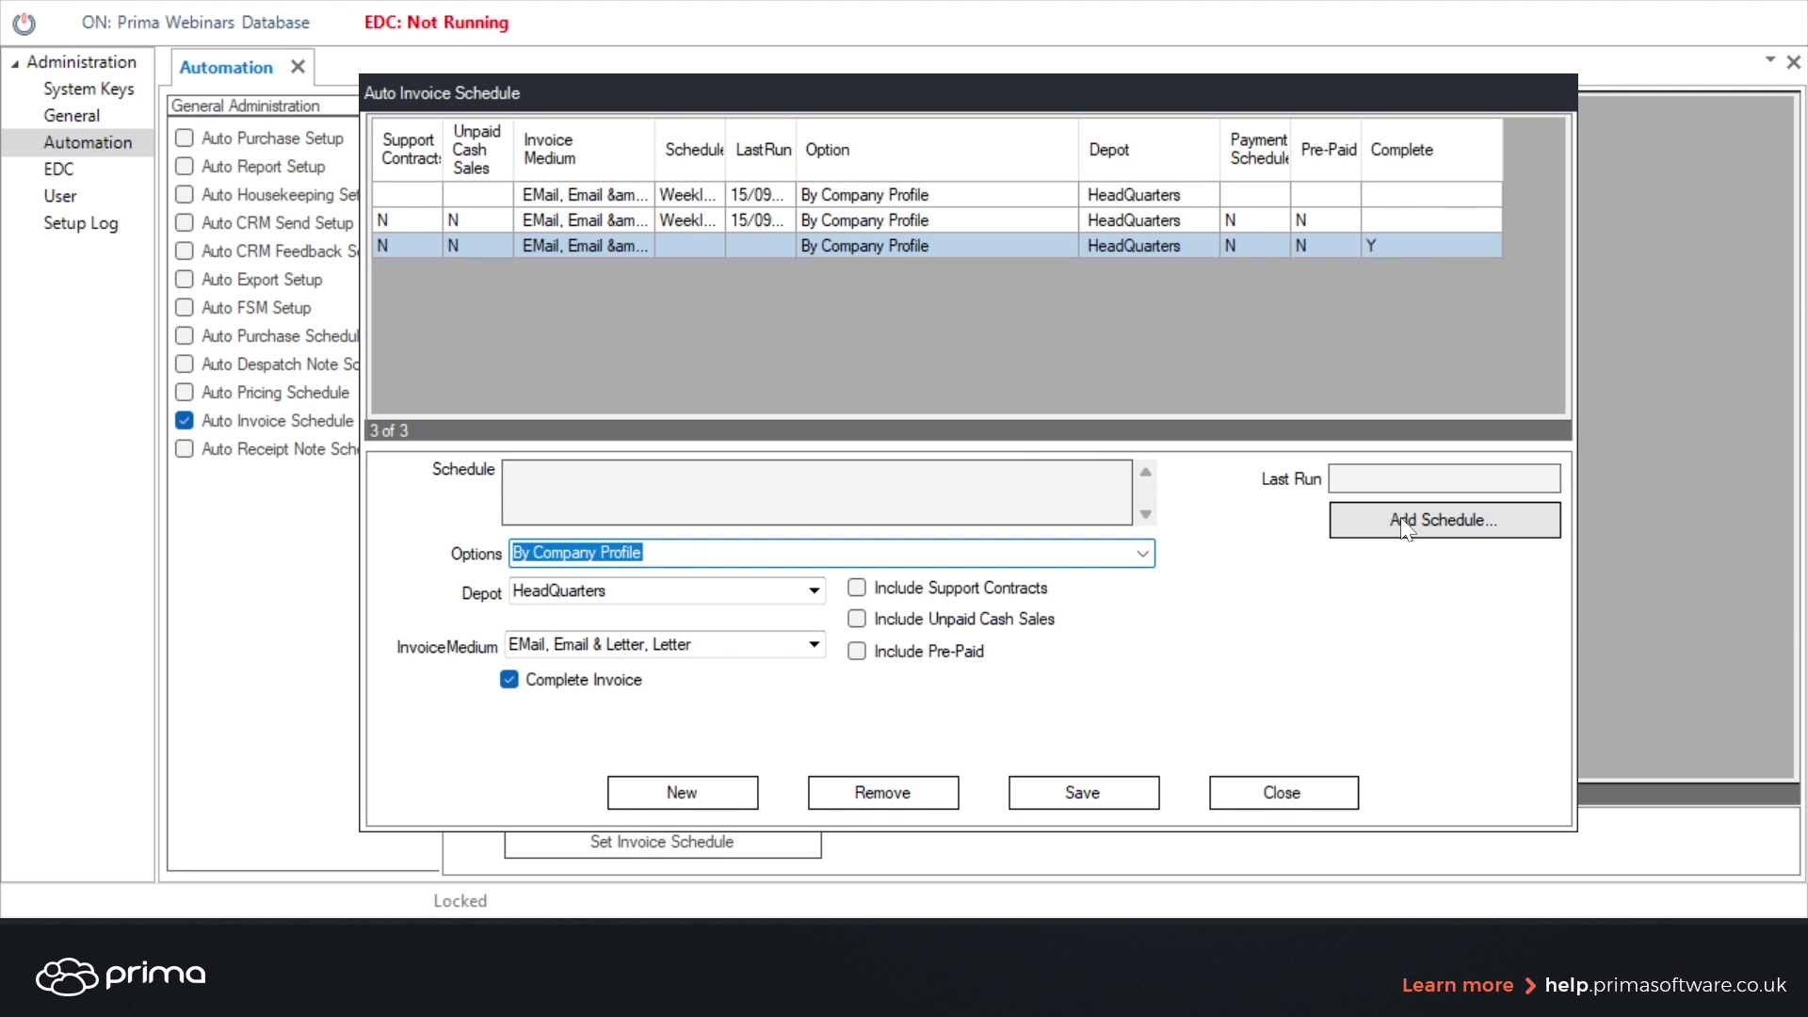
# Step: Add a weekly schedule to the new entry starting 21 Sep 2022 at 09:30, recurring every week on Monday only, and save it
pyautogui.click(1438, 519)
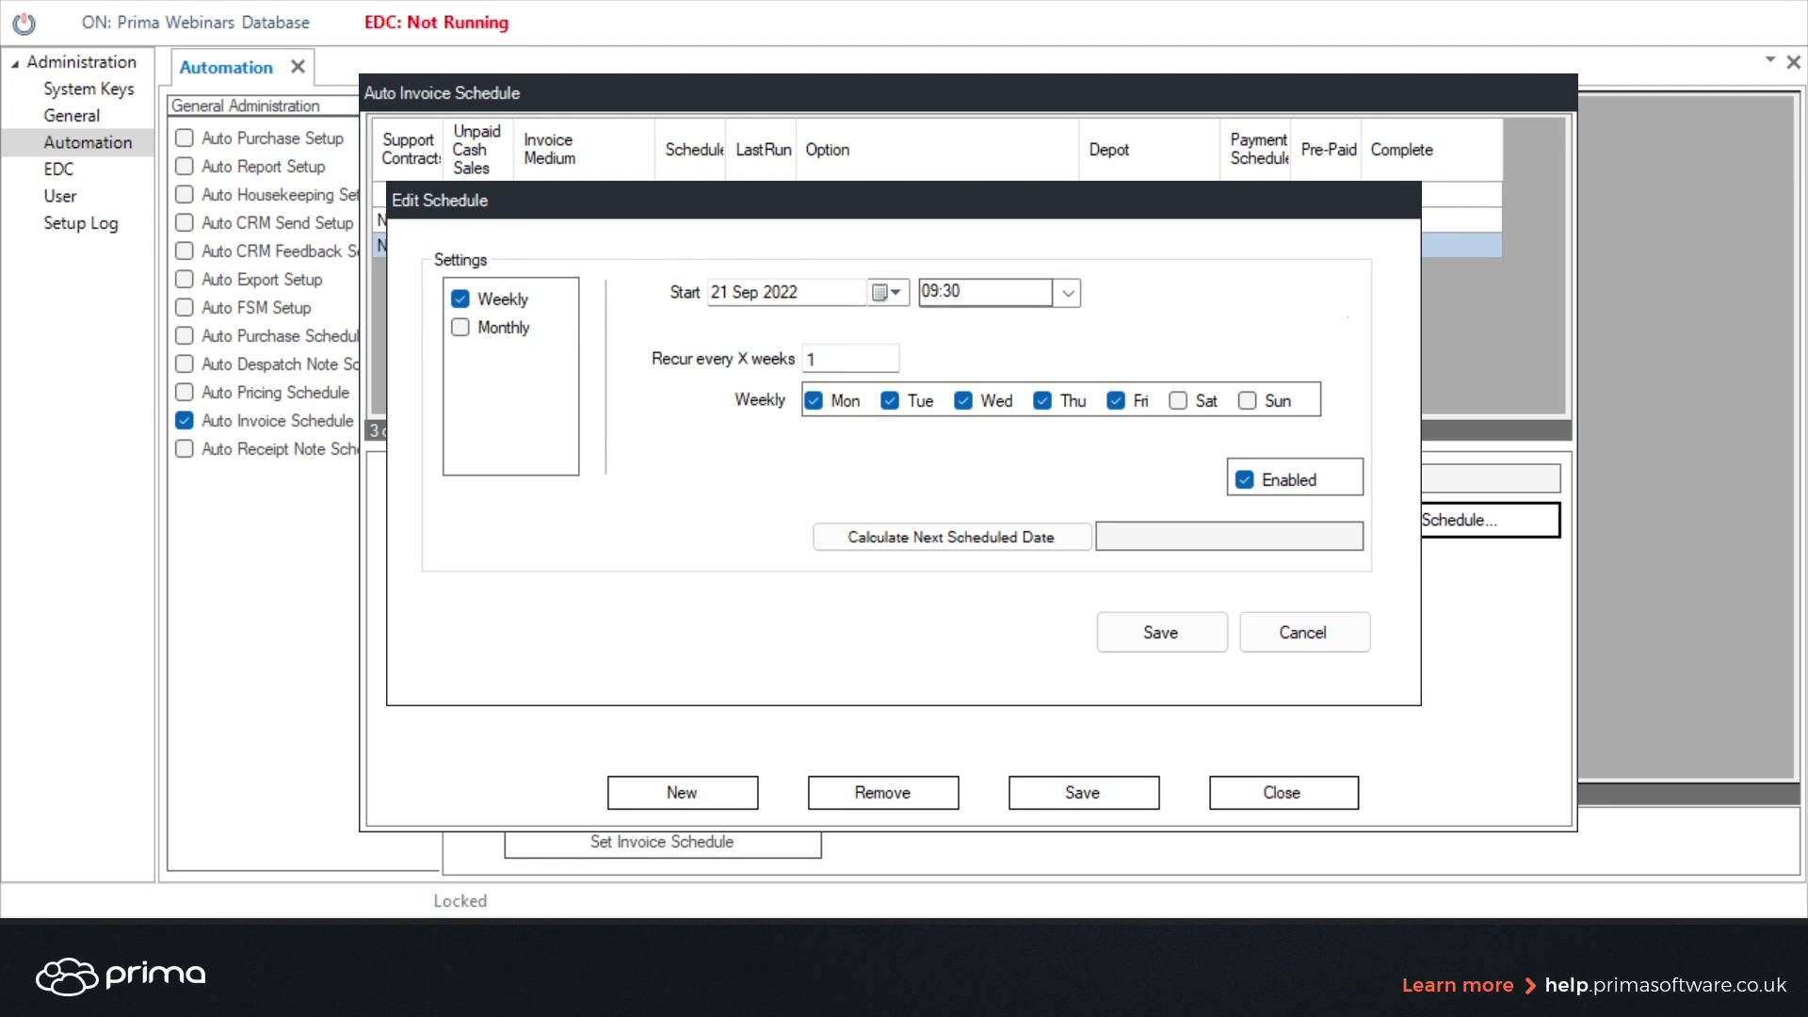
pyautogui.press('Tab')
pyautogui.click(890, 401)
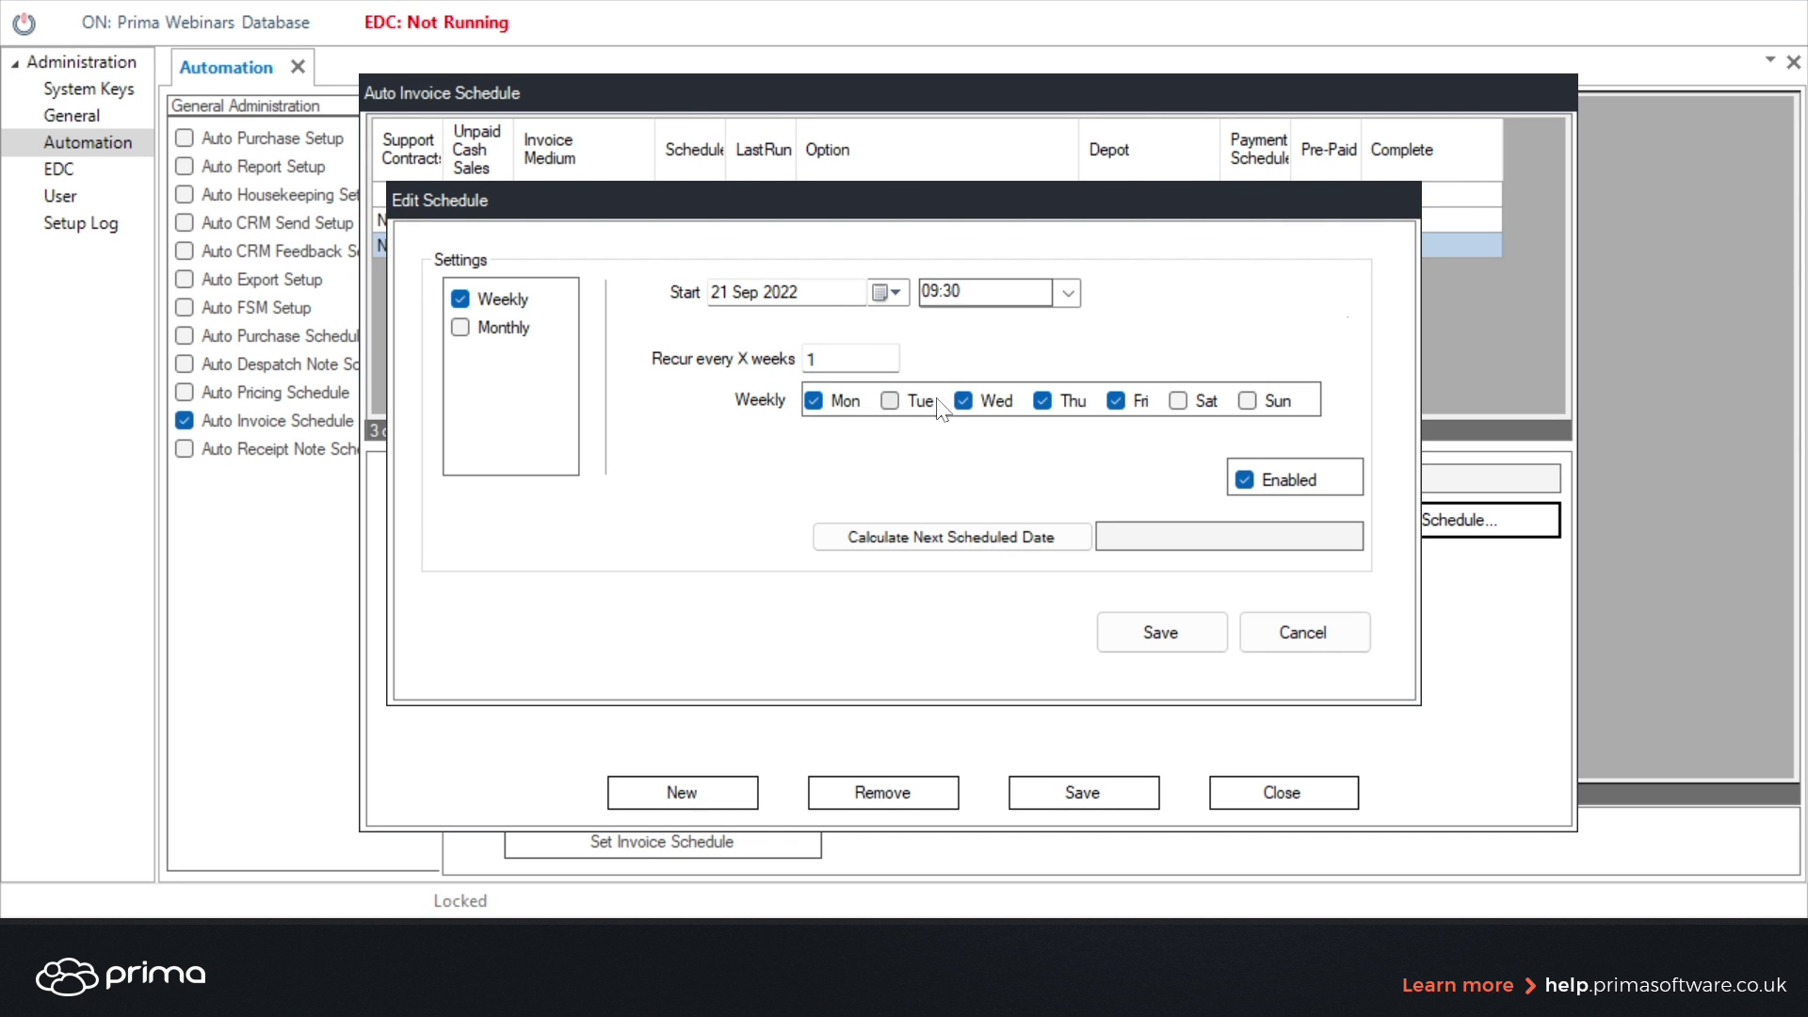
pyautogui.click(993, 403)
pyautogui.click(1074, 403)
pyautogui.click(1138, 407)
pyautogui.click(1151, 638)
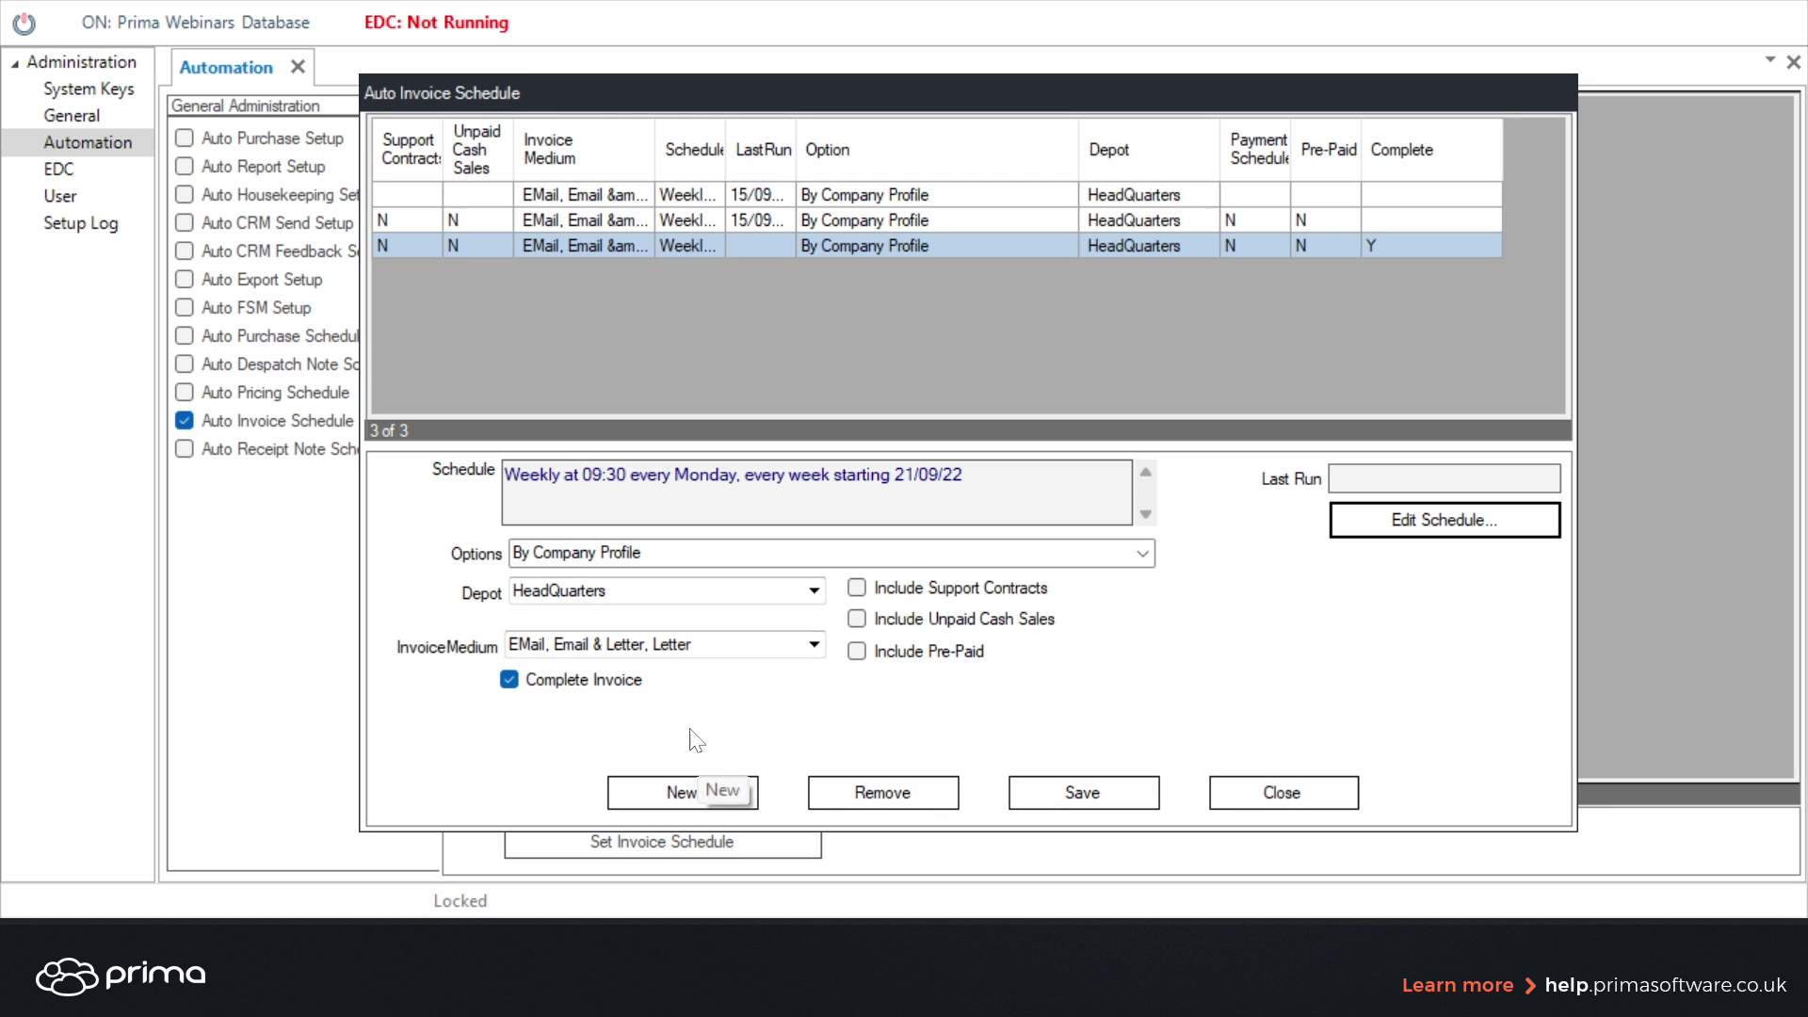
# Step: Widen the LastRun column to check when each invoice schedule last ran, and close the Auto Invoice Schedule window
pyautogui.click(685, 796)
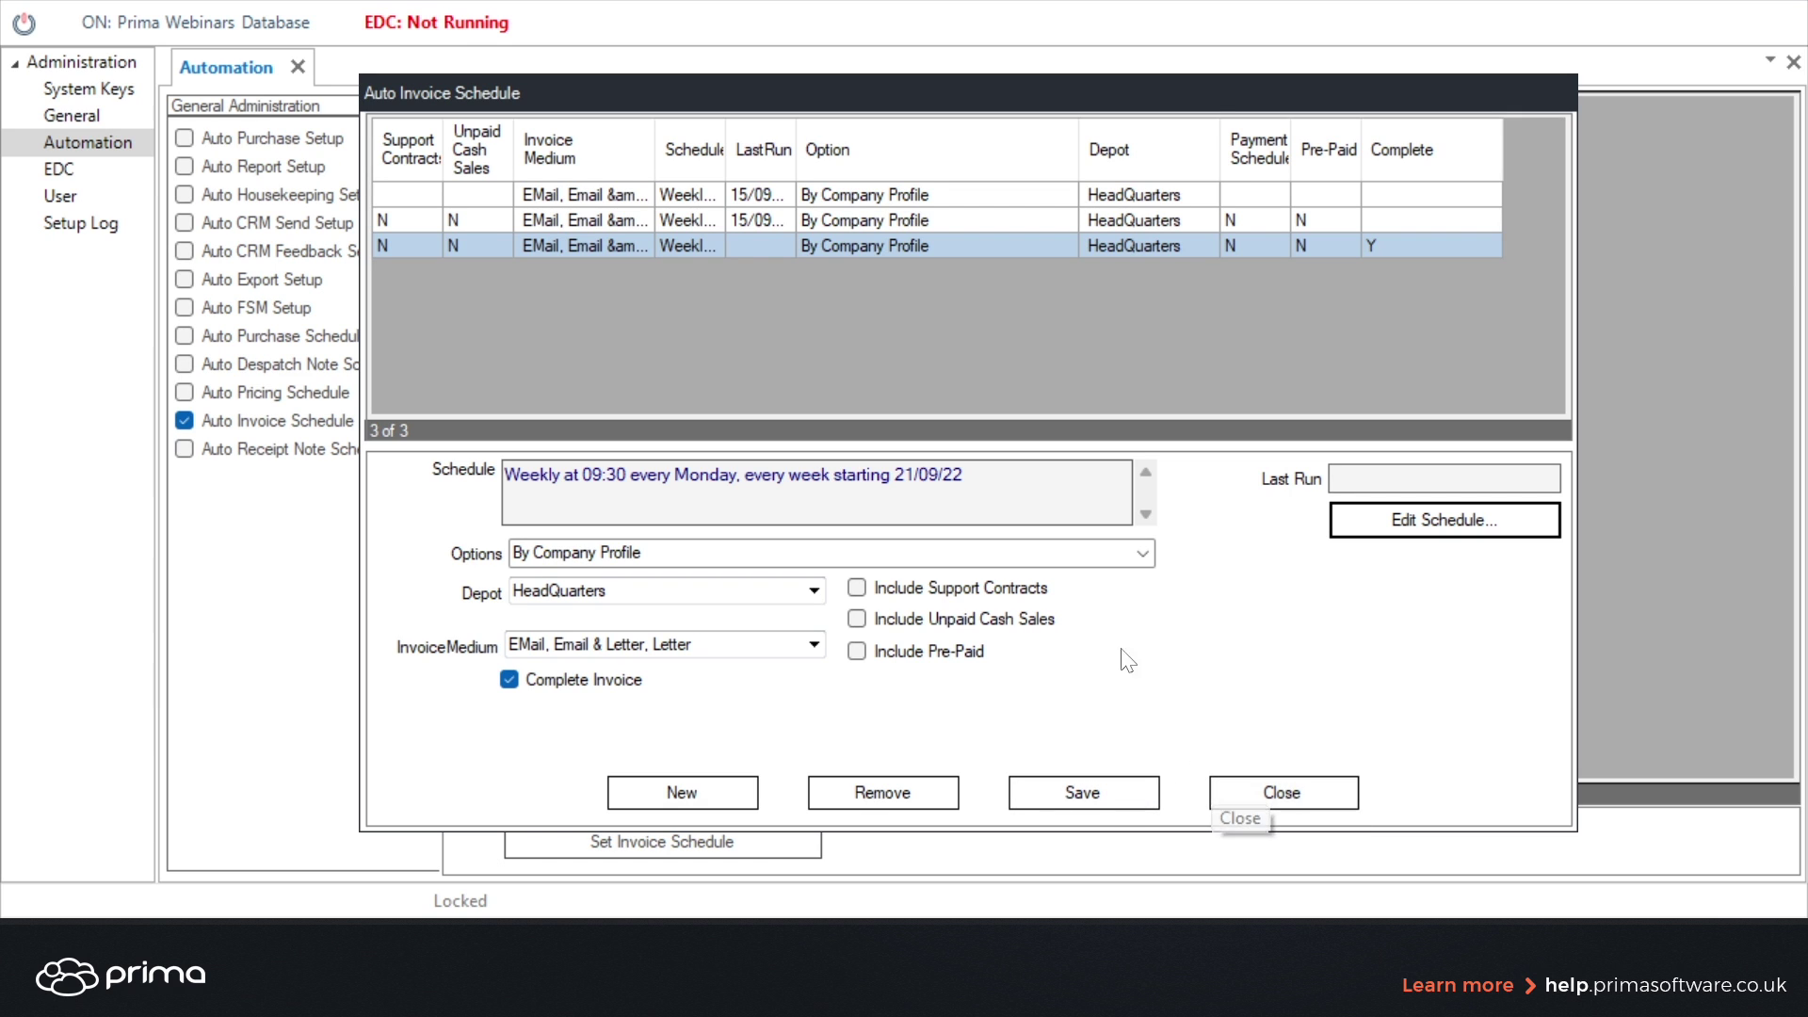
pyautogui.doubleClick(804, 178)
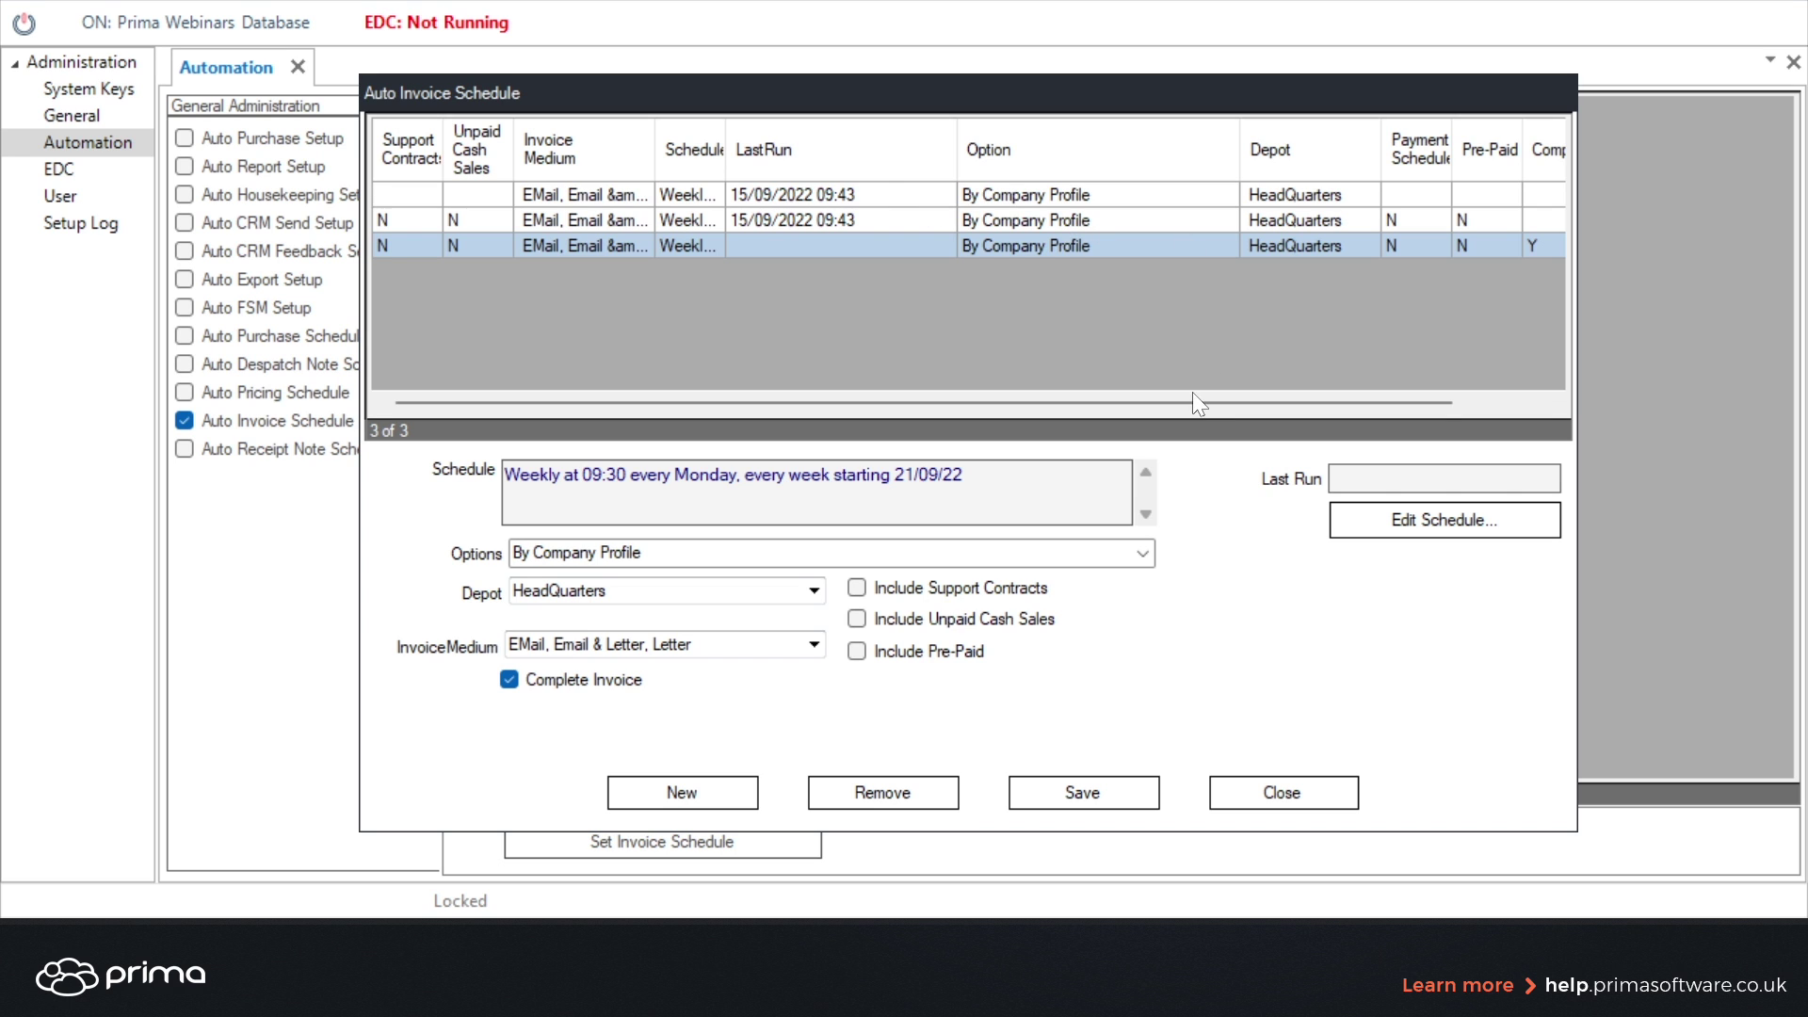
pyautogui.moveTo(1184, 406); pyautogui.dragTo(1276, 407)
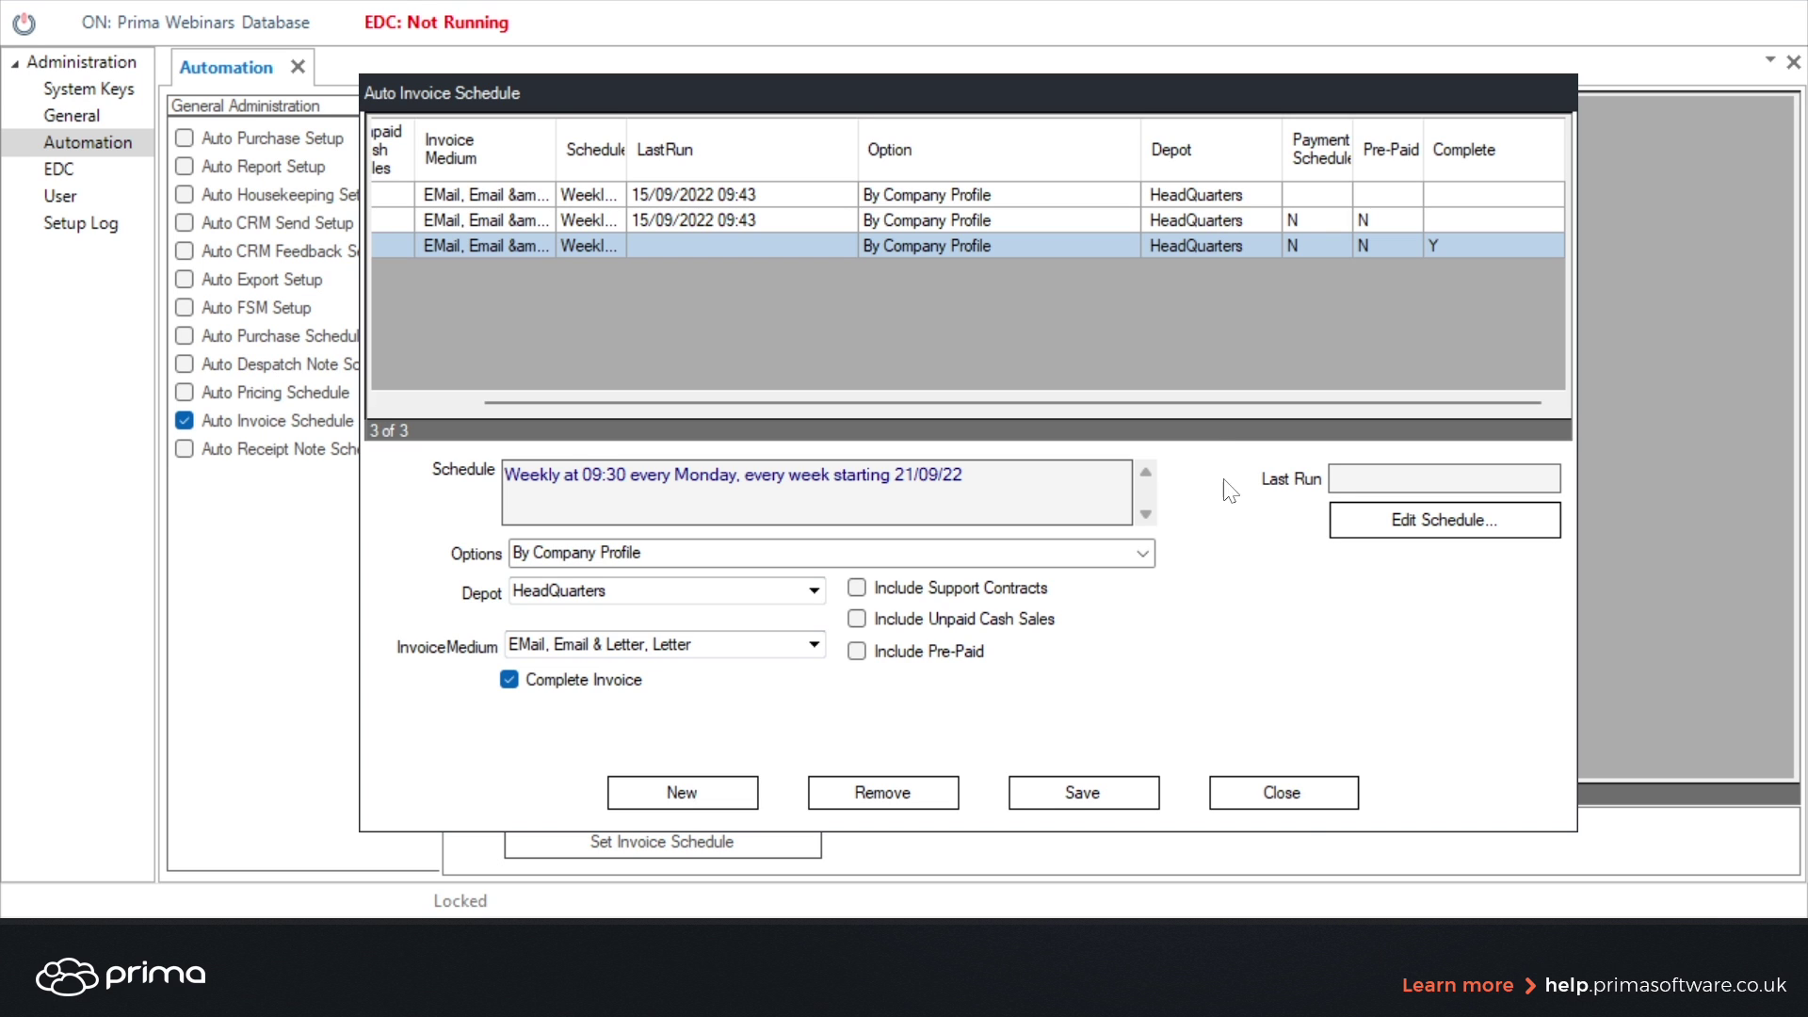
pyautogui.click(1242, 792)
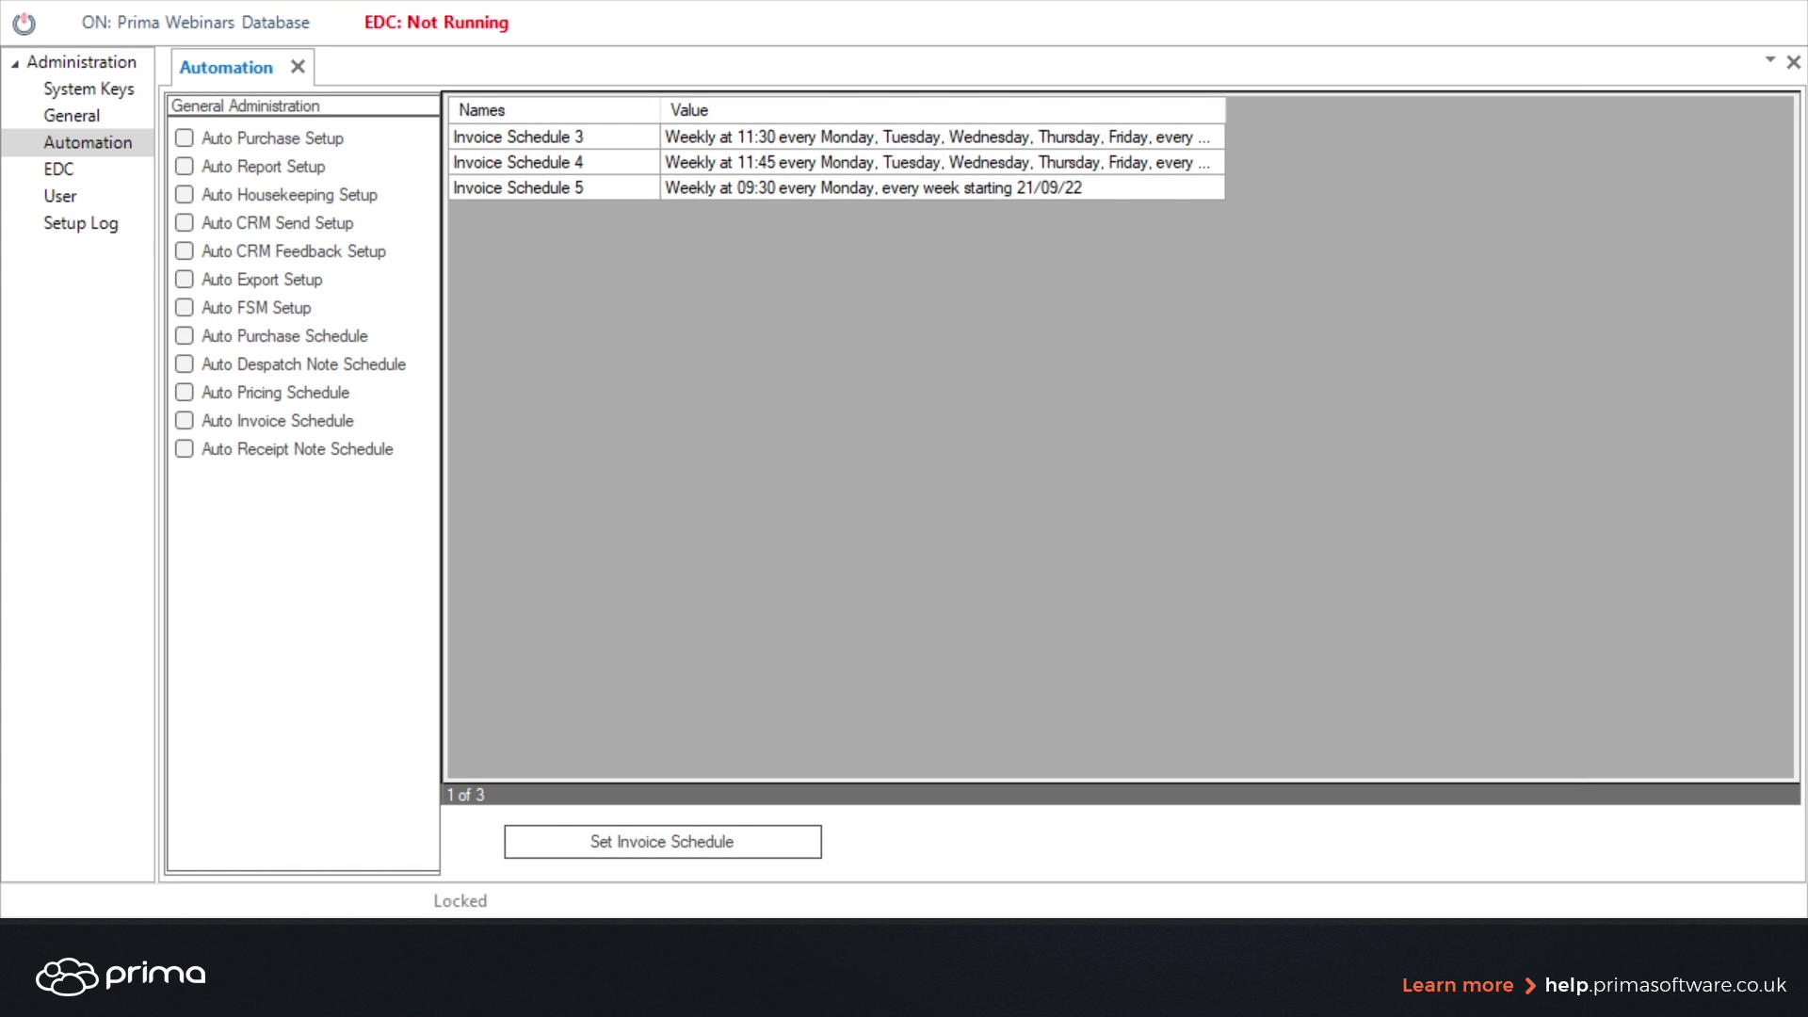
# Step: Set the report system key for automatically emailing posted invoices and credits to EMail-medium customers to Y, and save it
pyautogui.click(116, 95)
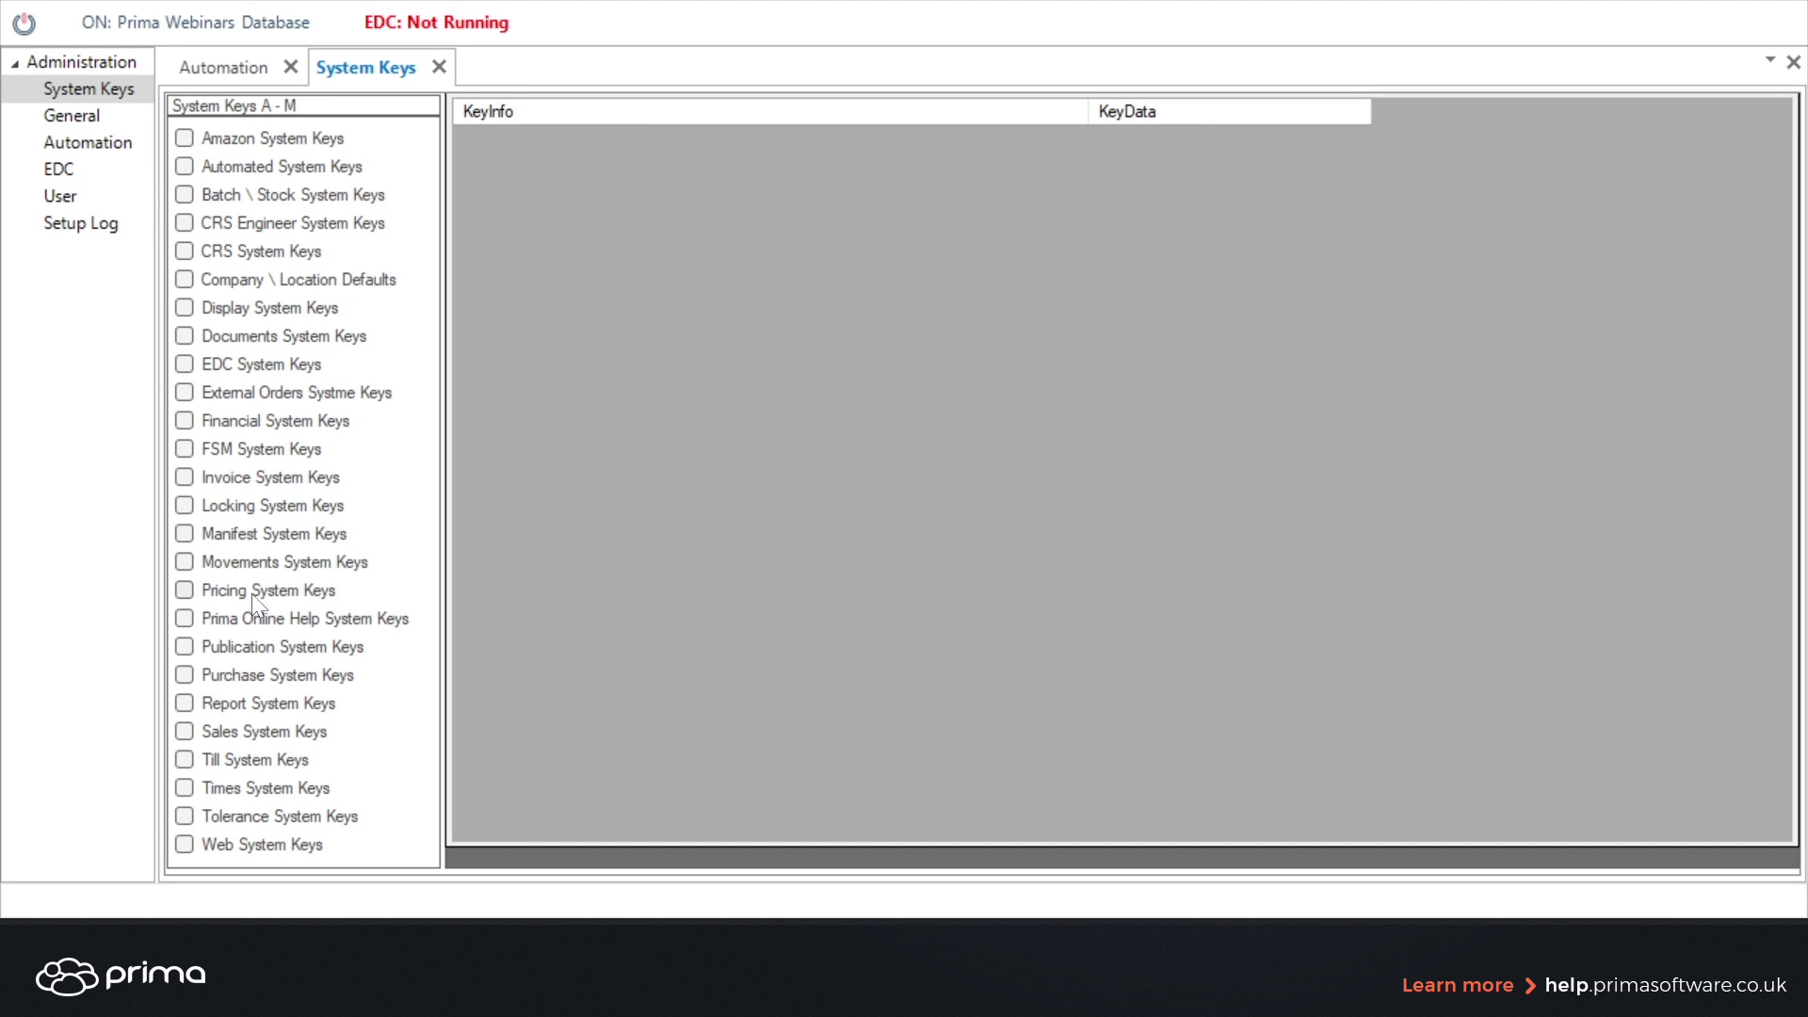
pyautogui.click(239, 710)
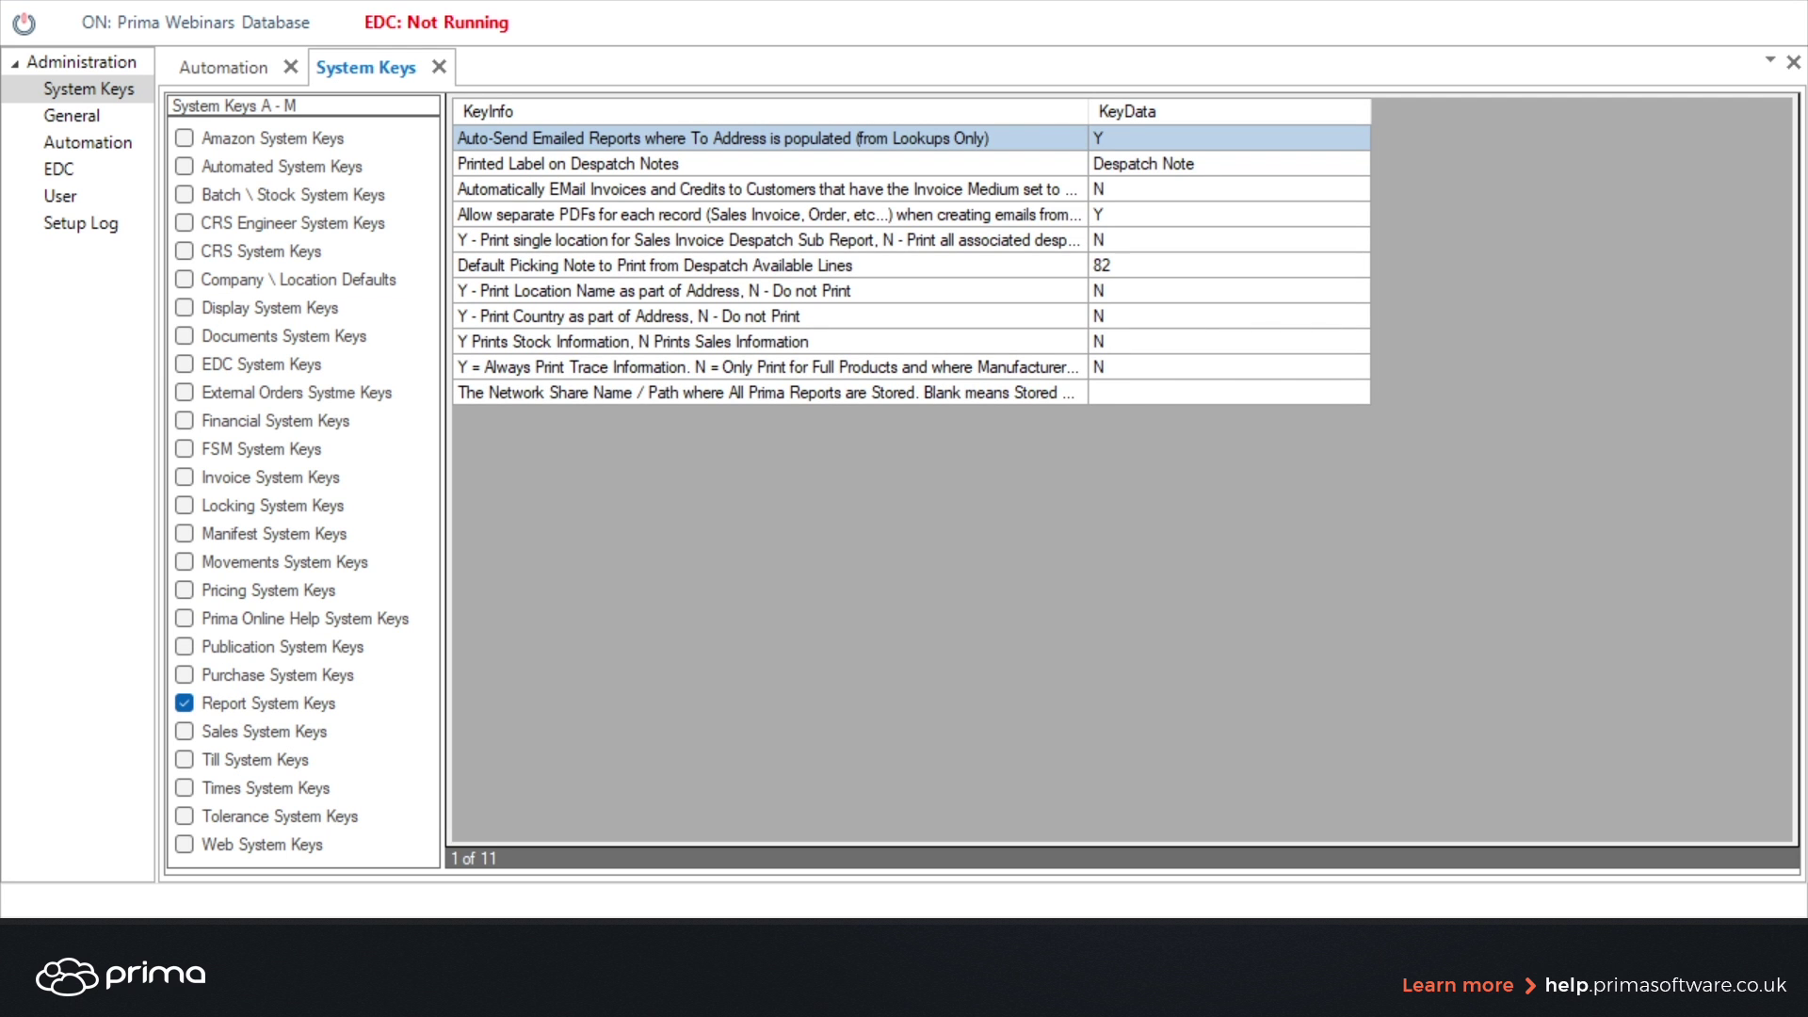
pyautogui.click(837, 189)
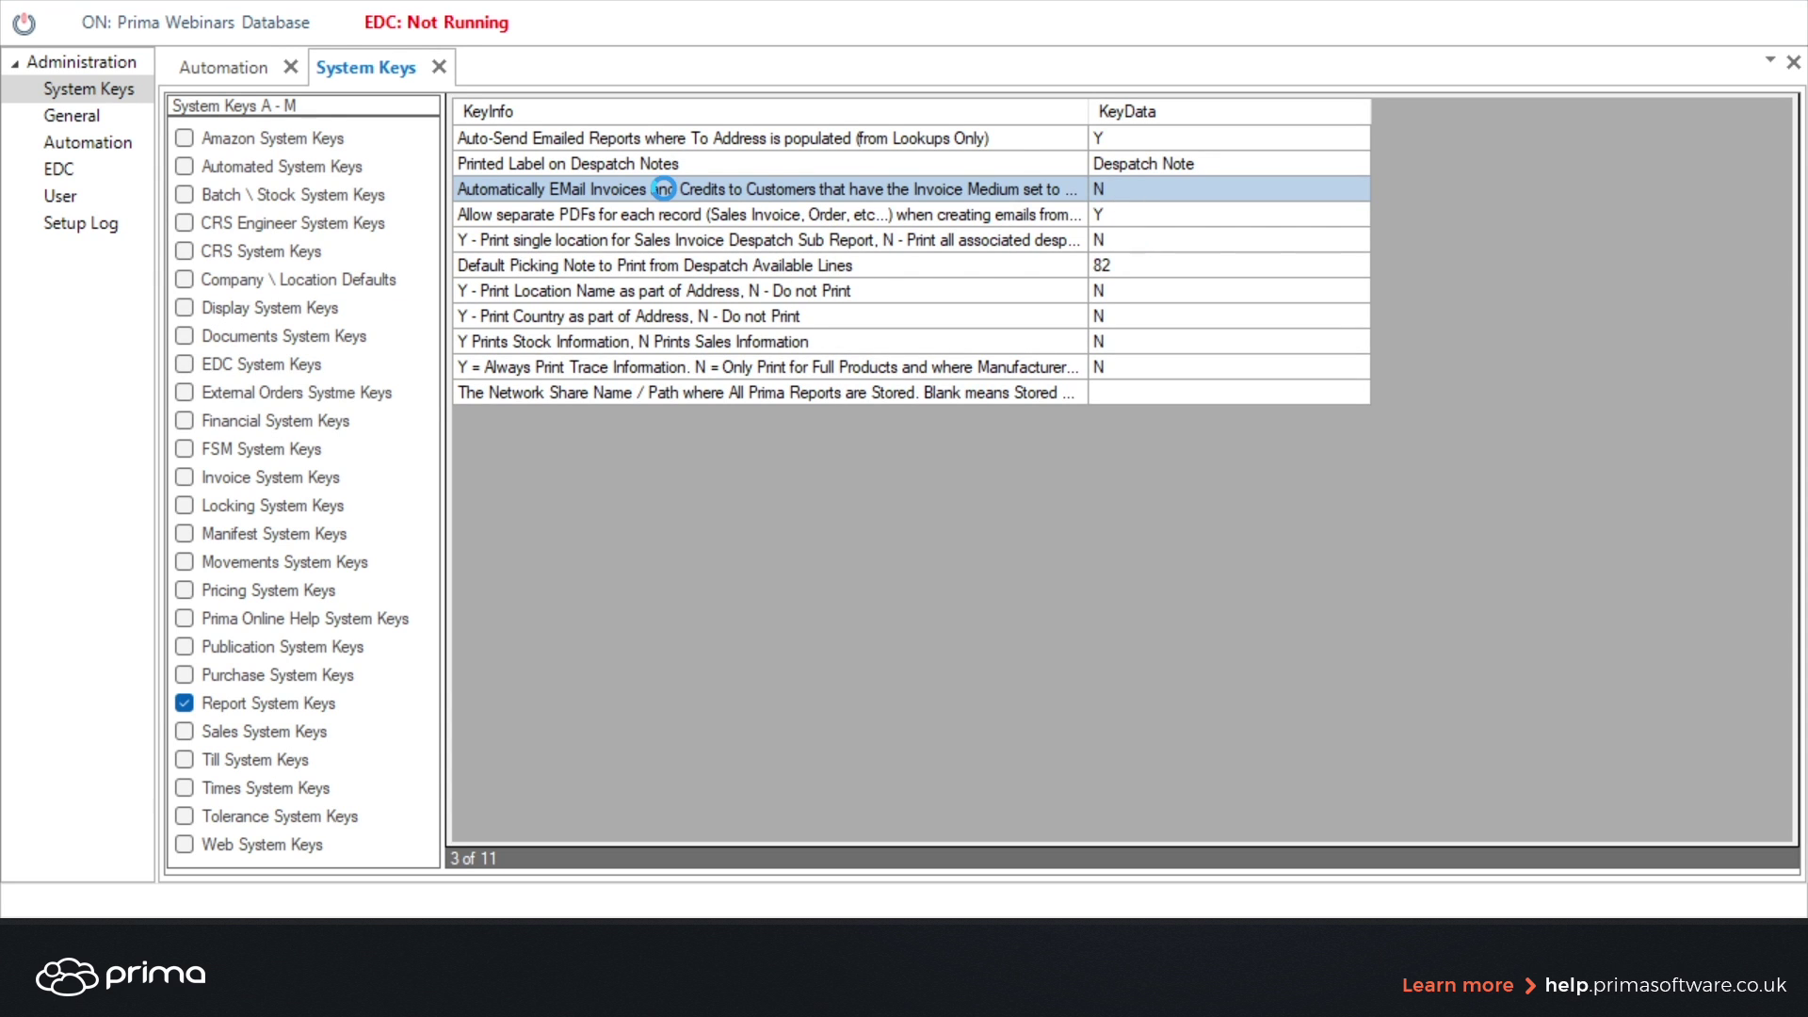
pyautogui.doubleClick(664, 188)
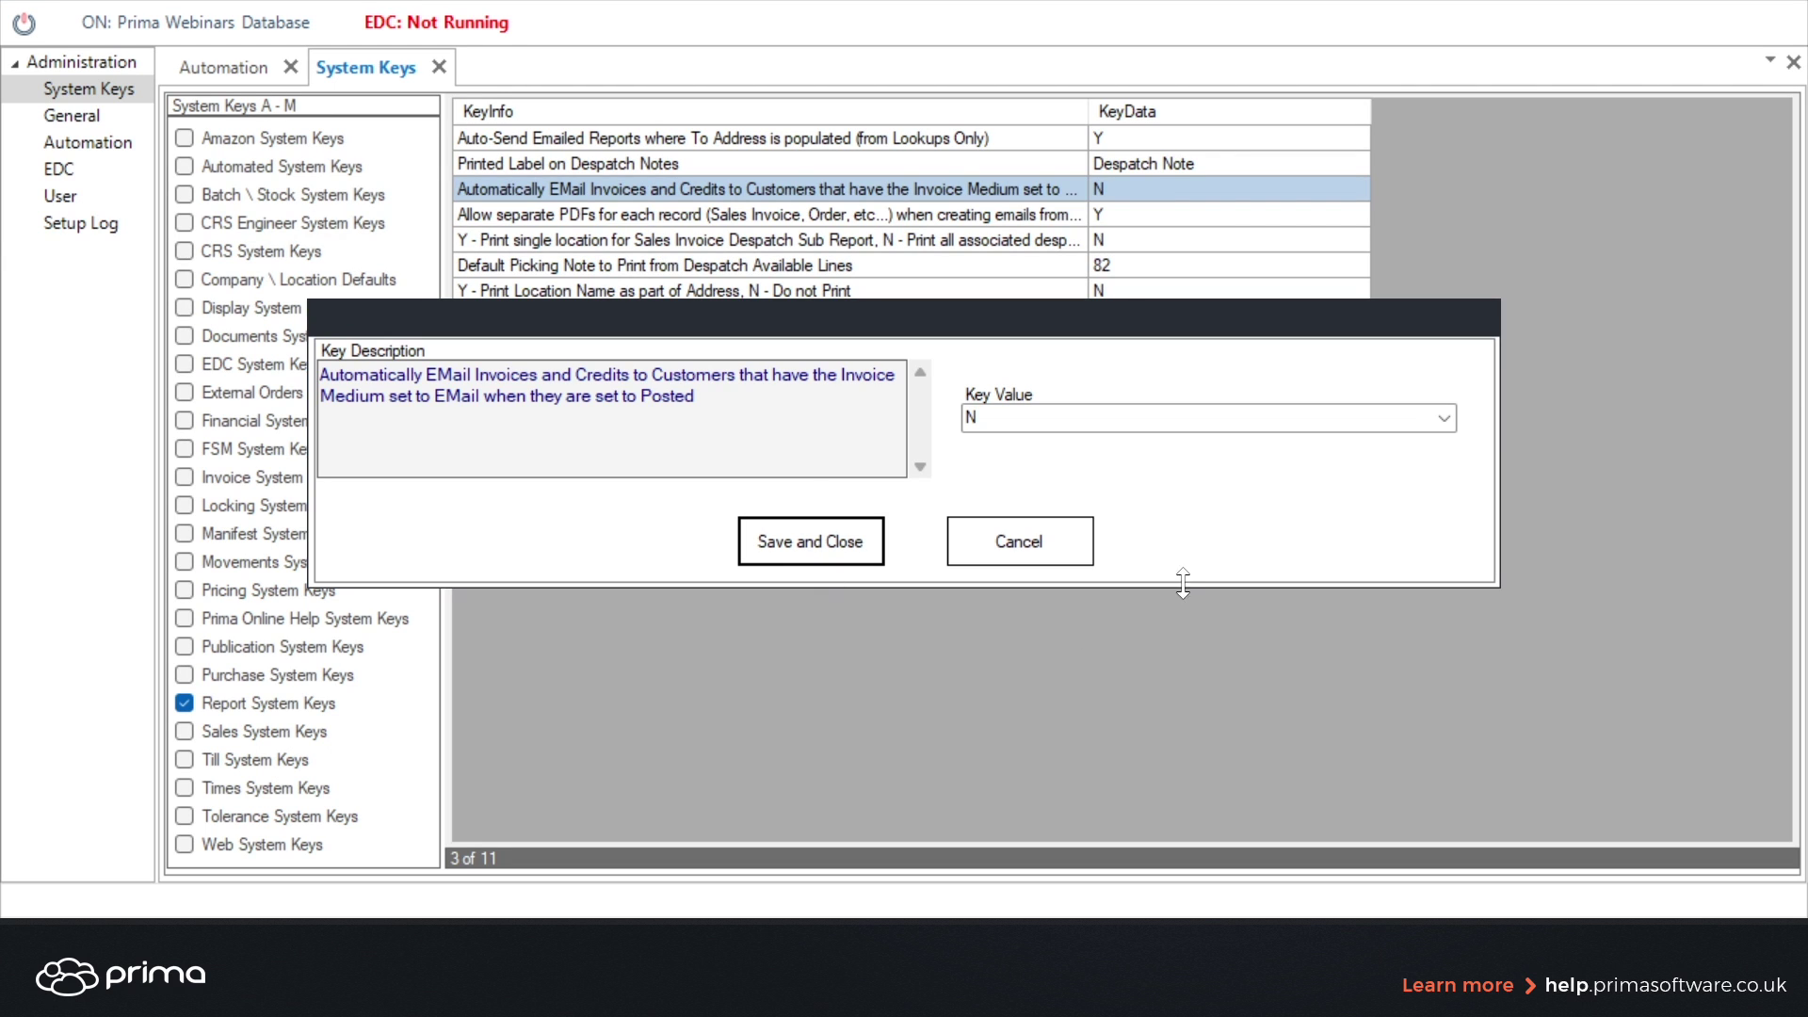
pyautogui.click(1447, 417)
pyautogui.click(1283, 441)
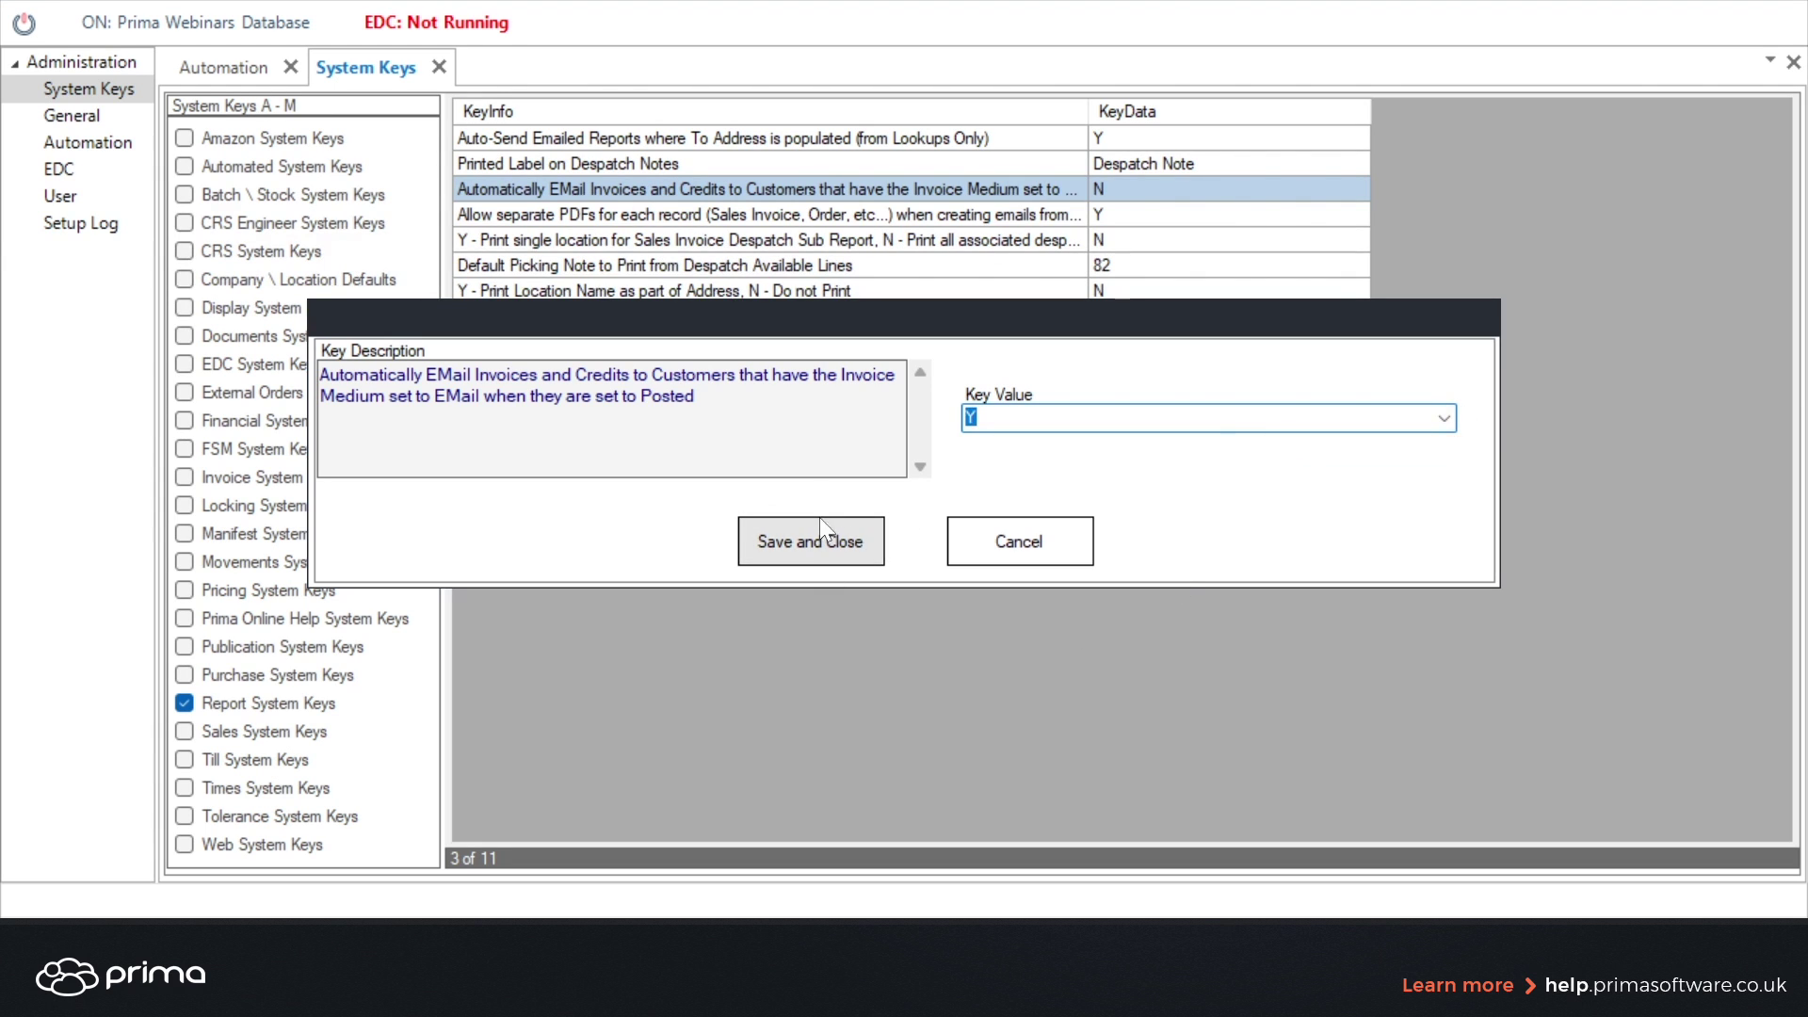
pyautogui.click(821, 542)
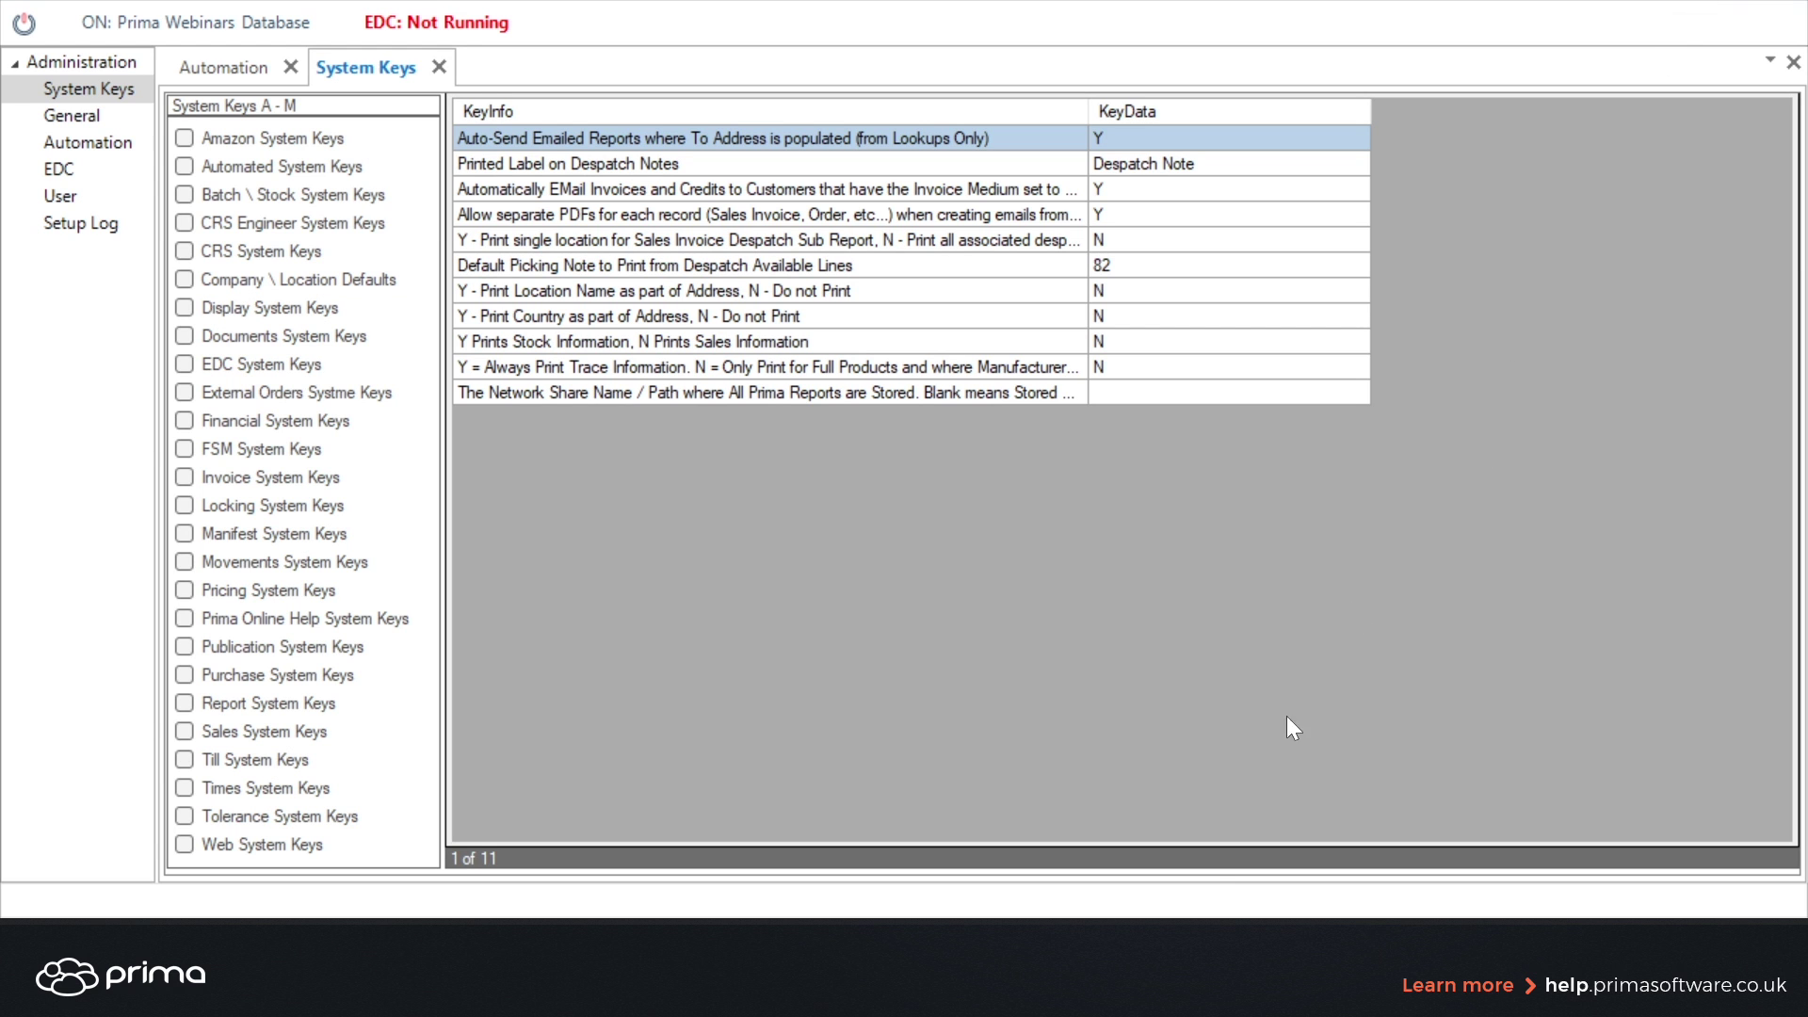
pyautogui.moveTo(1152, 994)
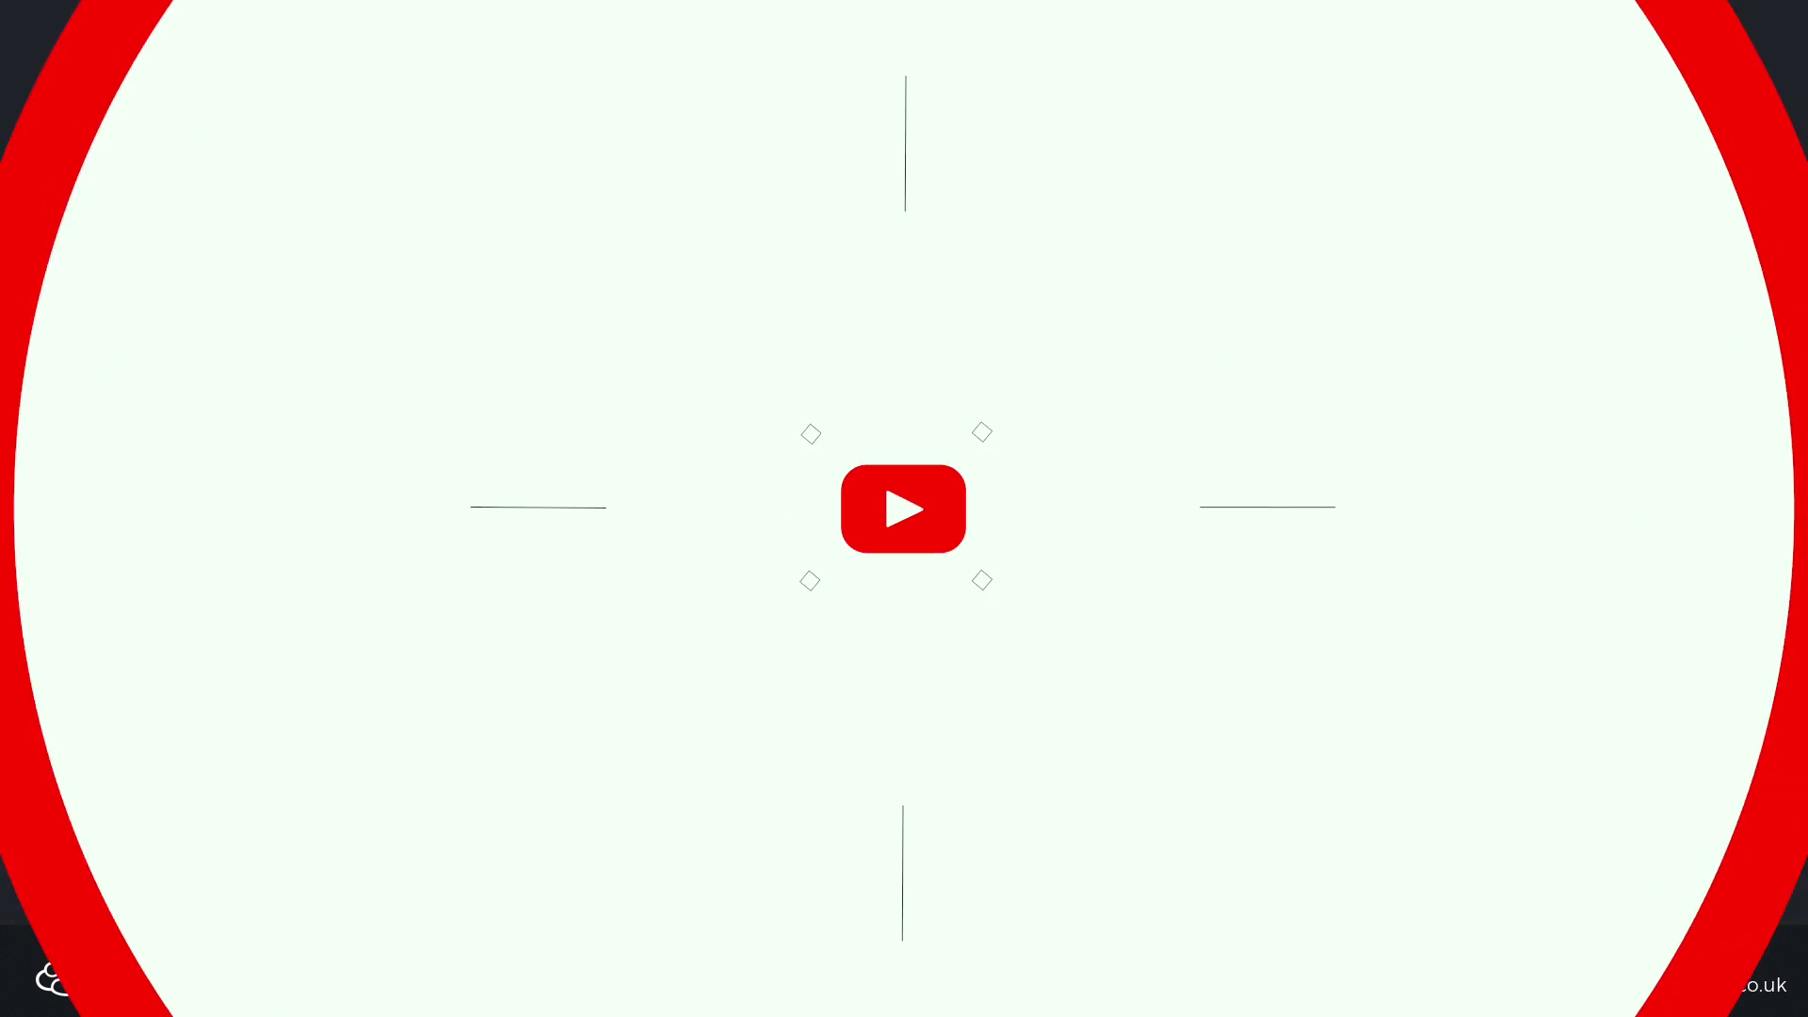